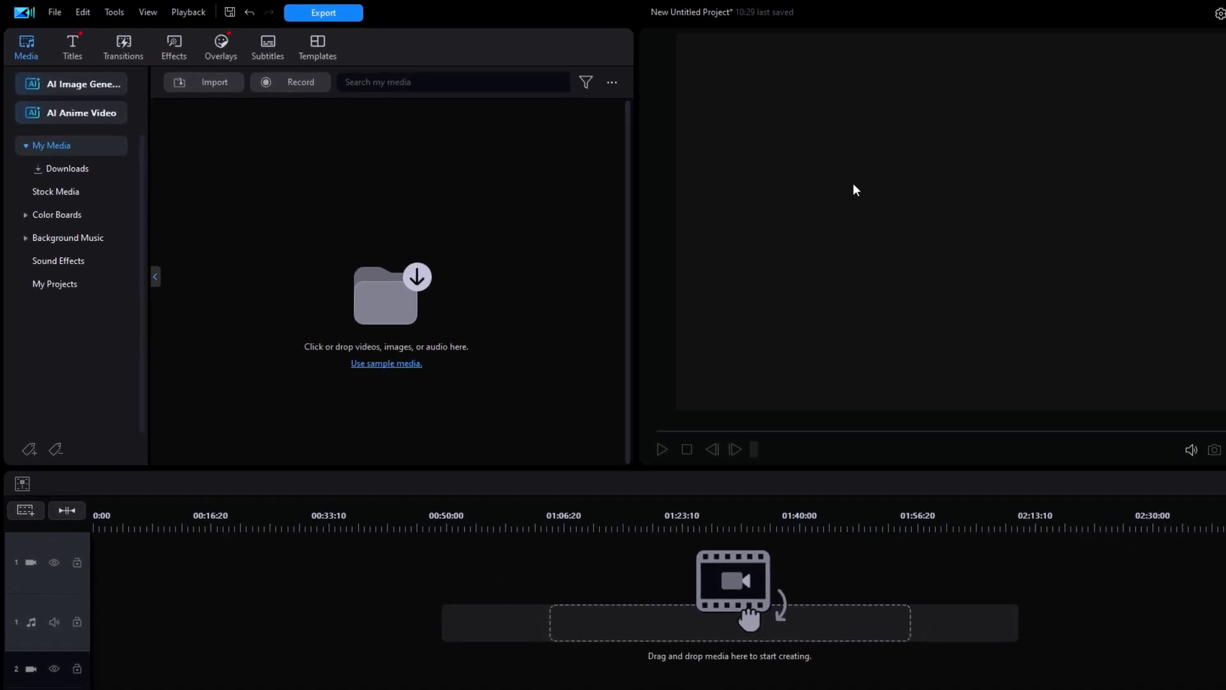
left_click(28, 52)
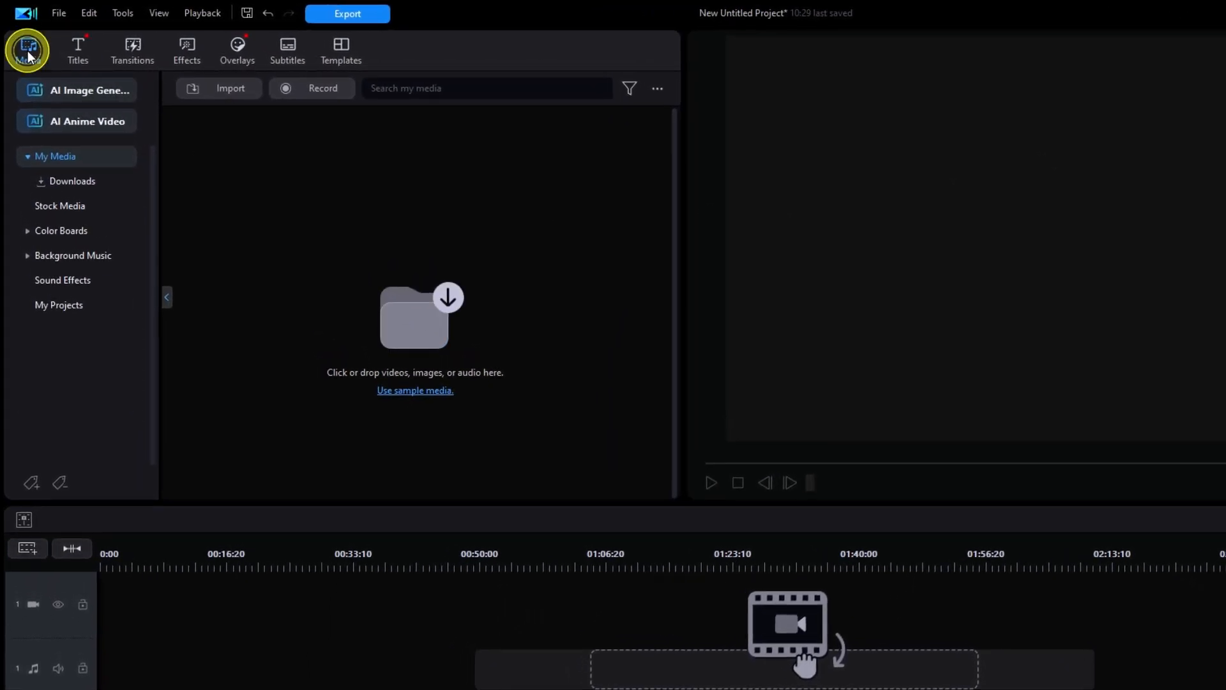
left_click(56, 205)
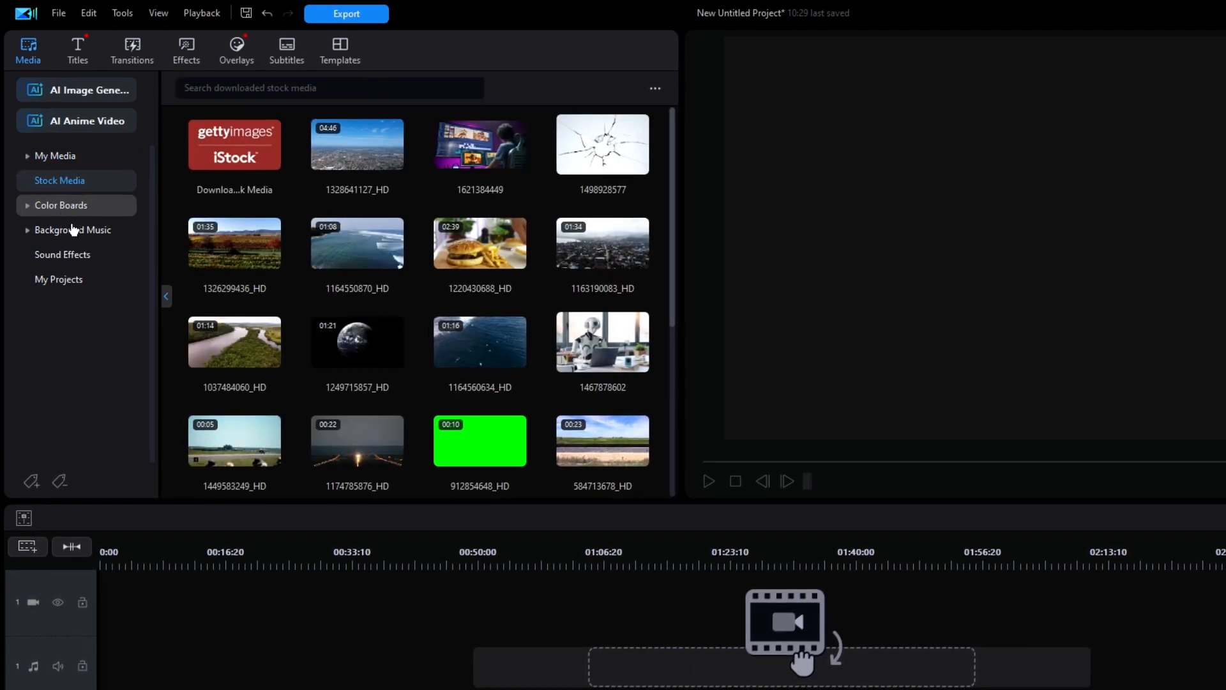
left_click_drag(231, 348, 102, 586)
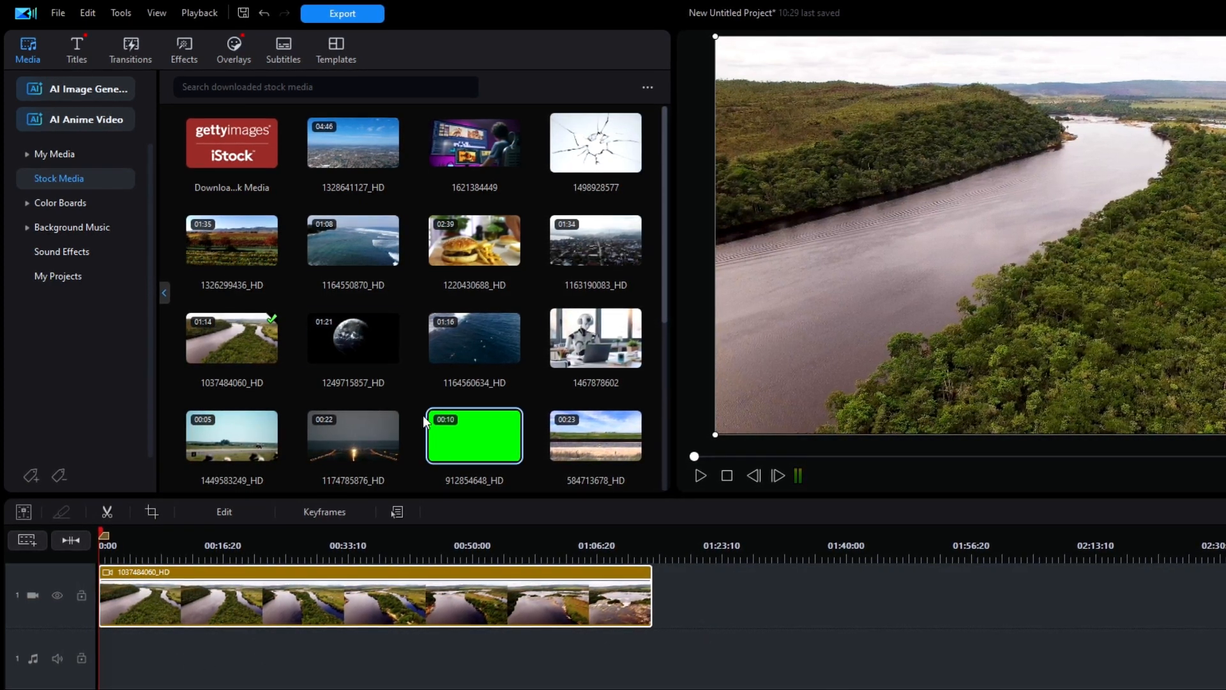
Step: Place the favorite Soundstripe song "It Never Ends" at the start of audio track 1 and make both first tracks slightly taller
left_click(62, 227)
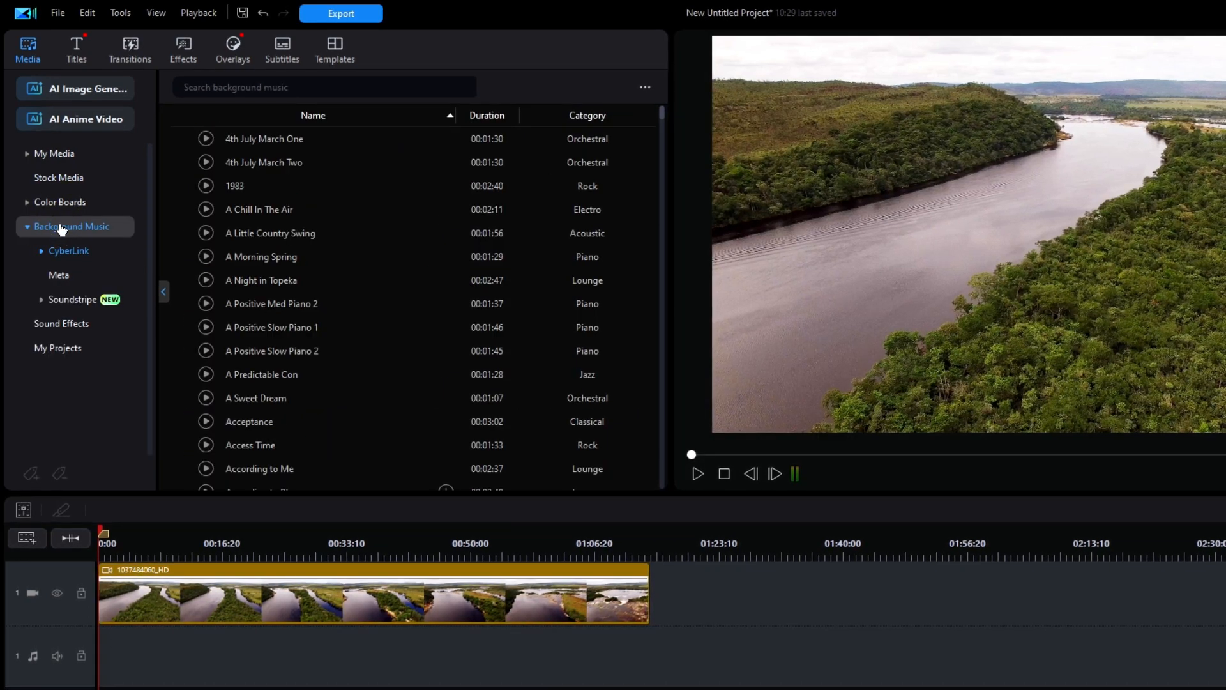
left_click(63, 300)
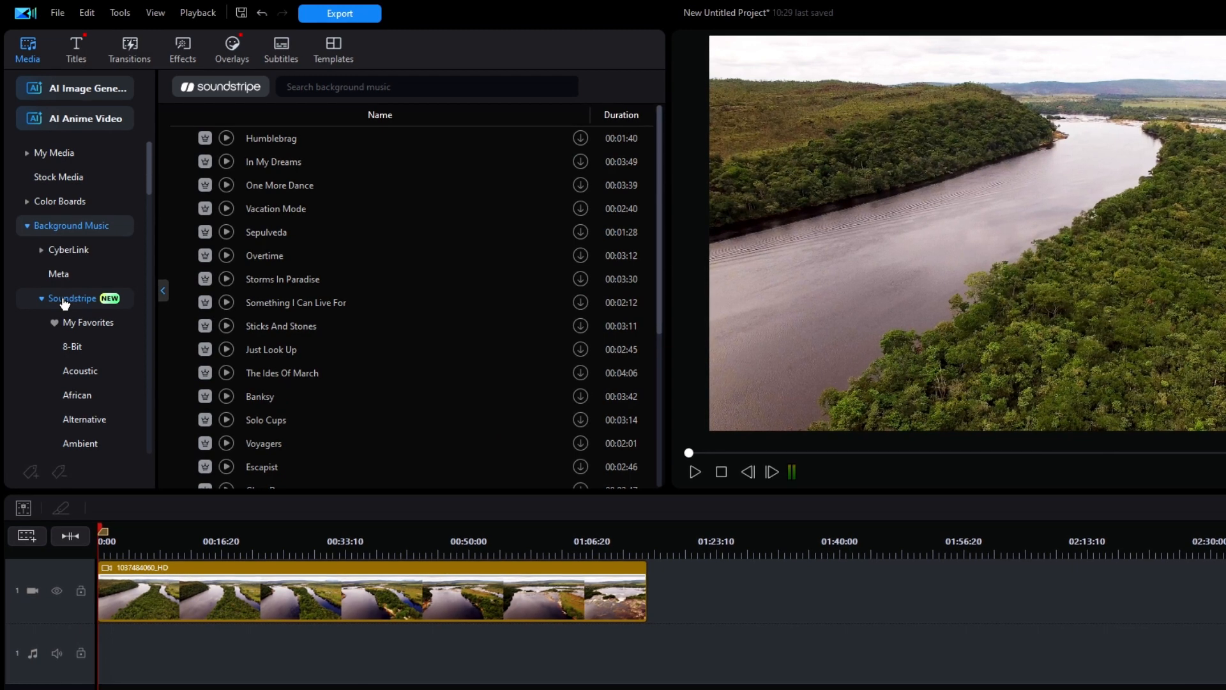
left_click(88, 323)
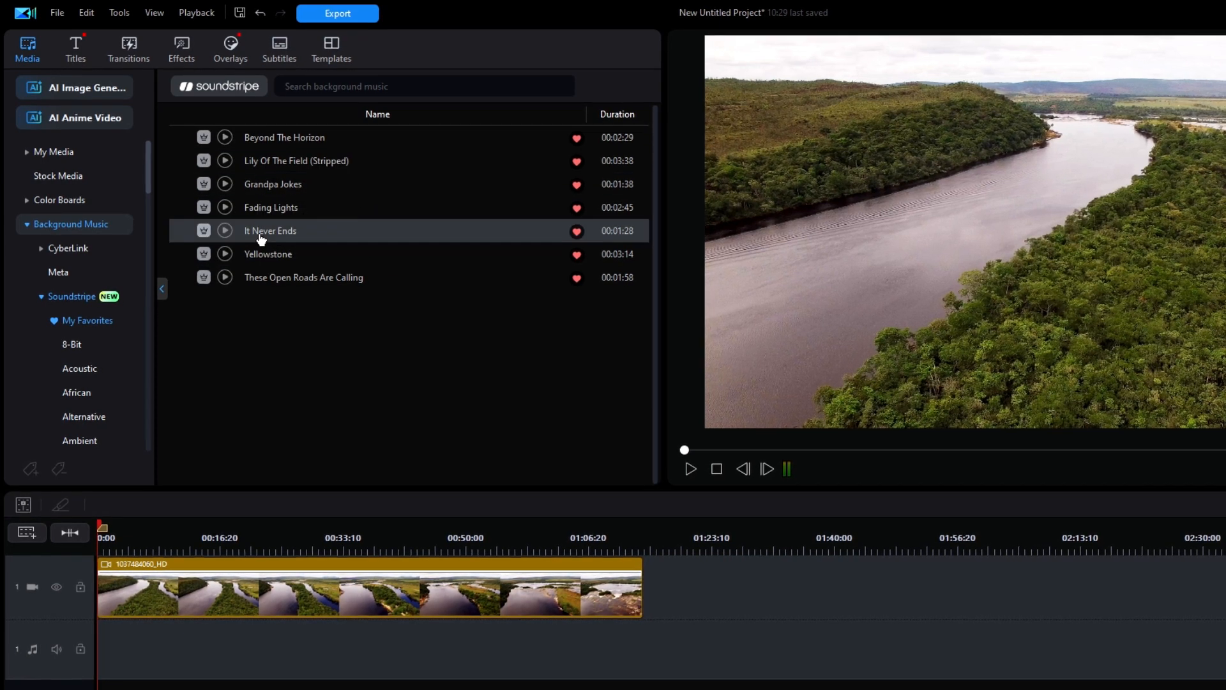
left_click_drag(264, 231, 102, 645)
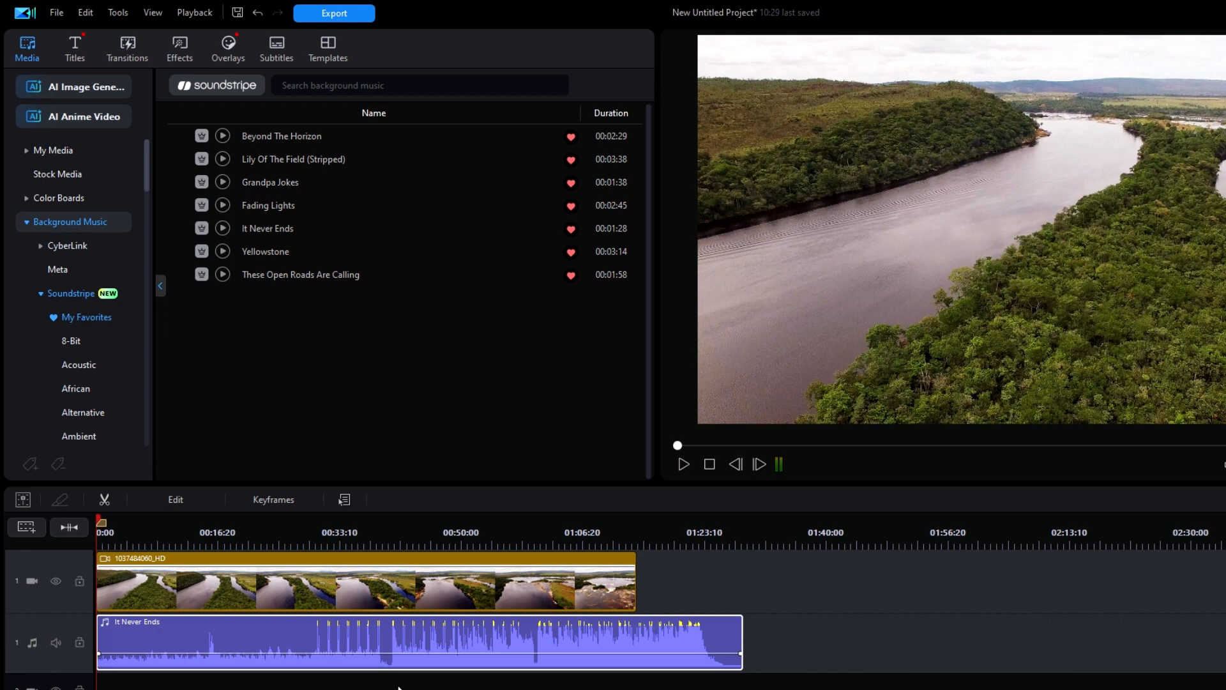
left_click_drag(66, 613, 70, 619)
left_click_drag(70, 676, 70, 683)
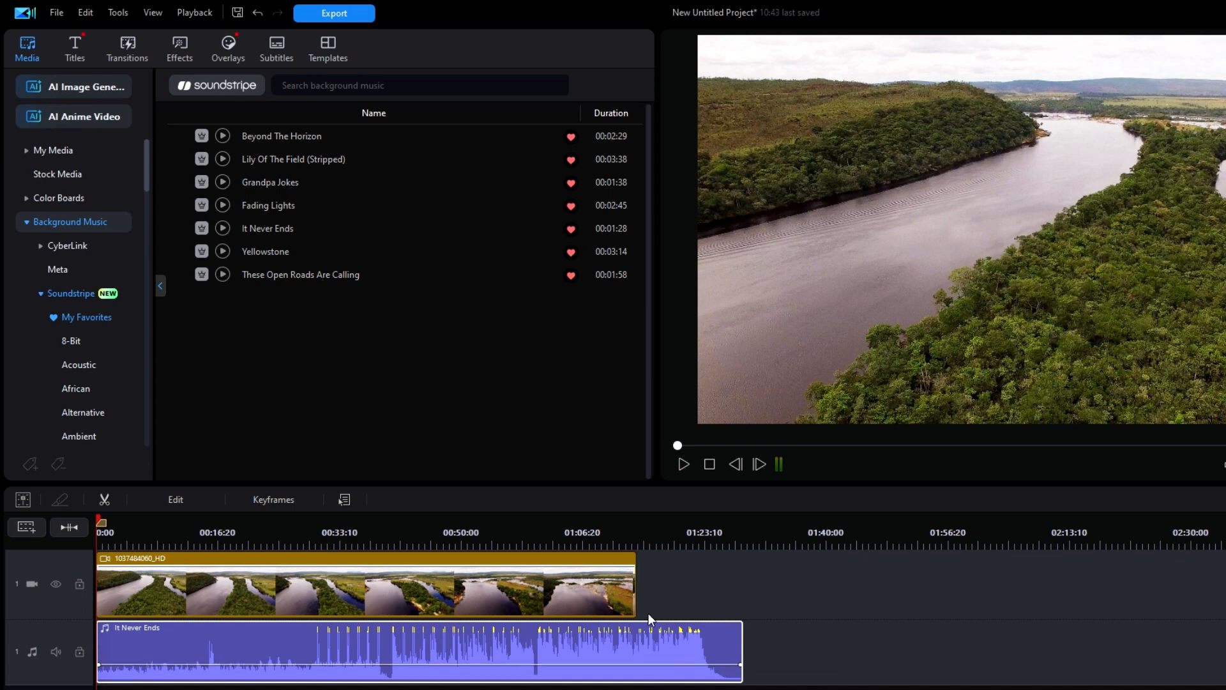
Step: Apply Smart Fit for Duration to the music clip with the option to fit audio to the end of the project
left_click(423, 647)
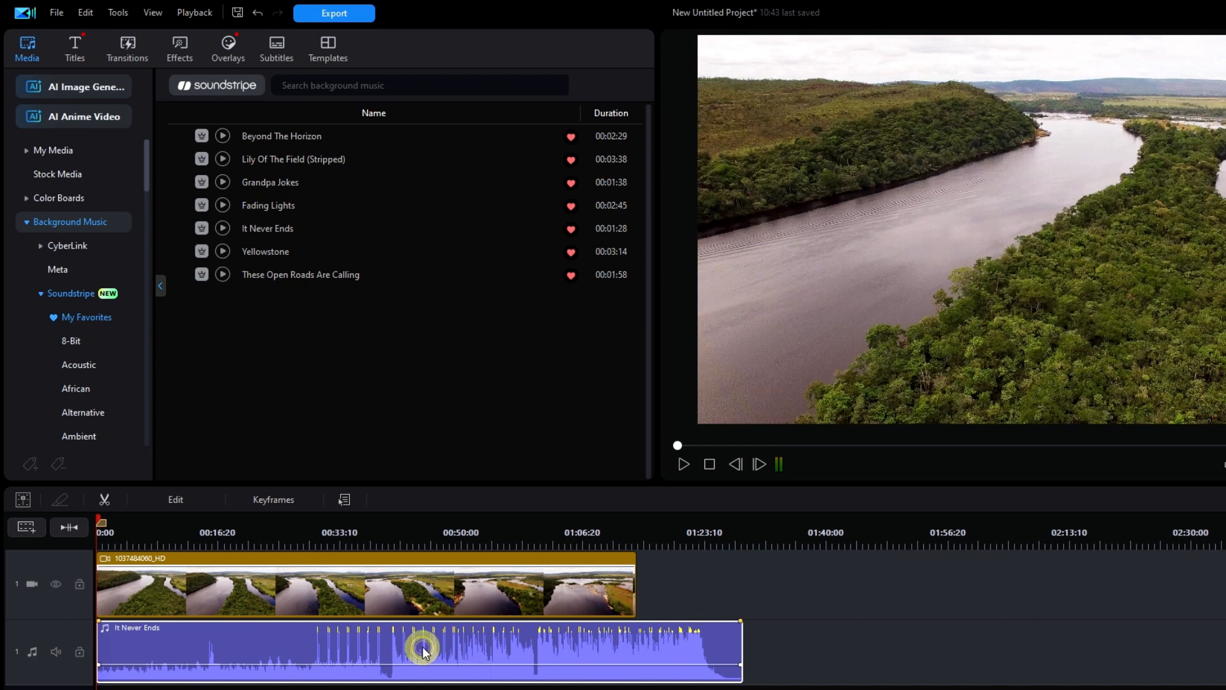
left_click(202, 500)
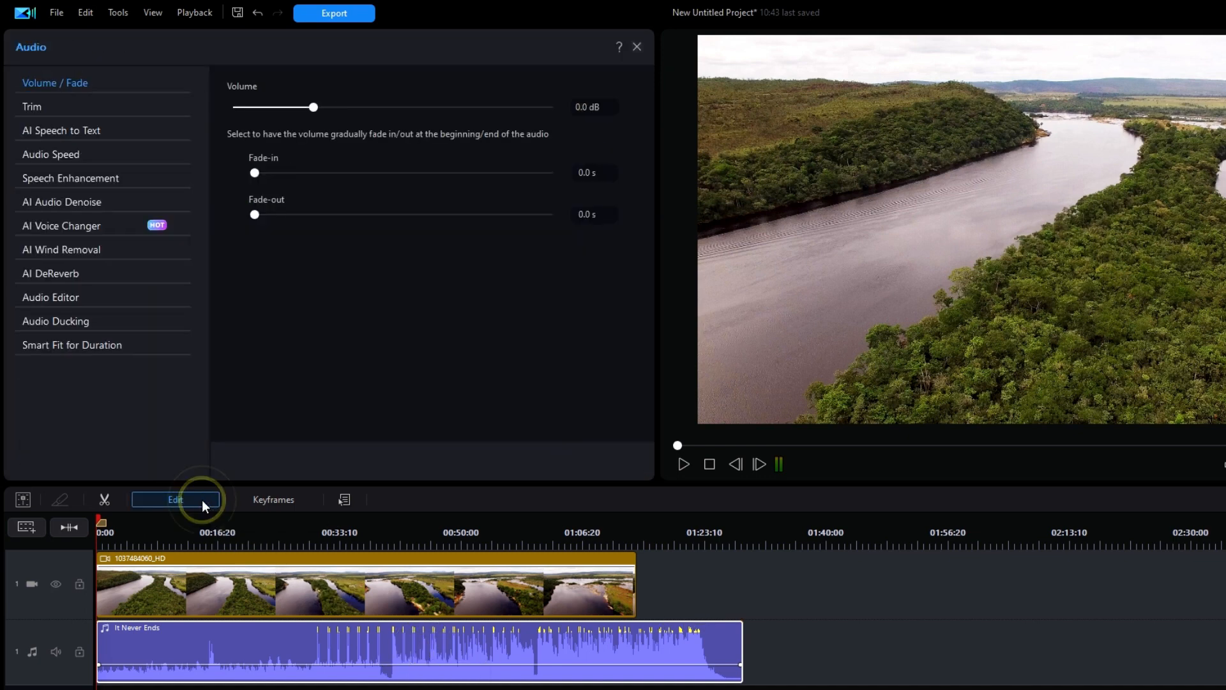
left_click(76, 343)
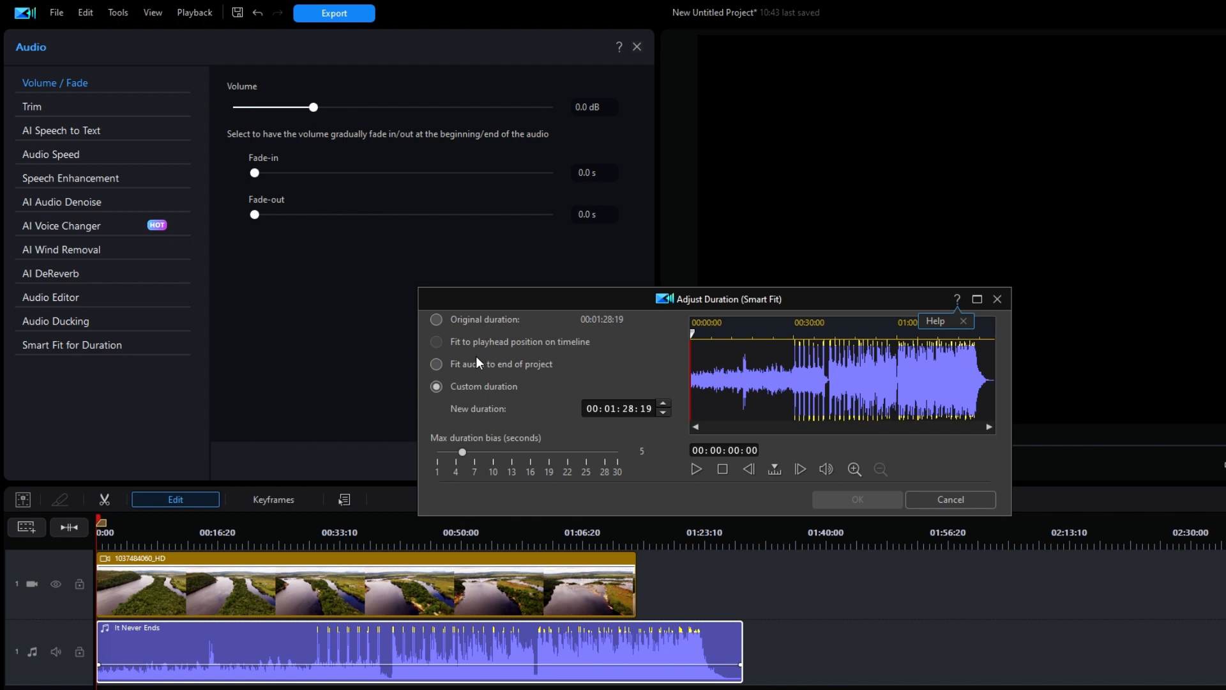
left_click(436, 364)
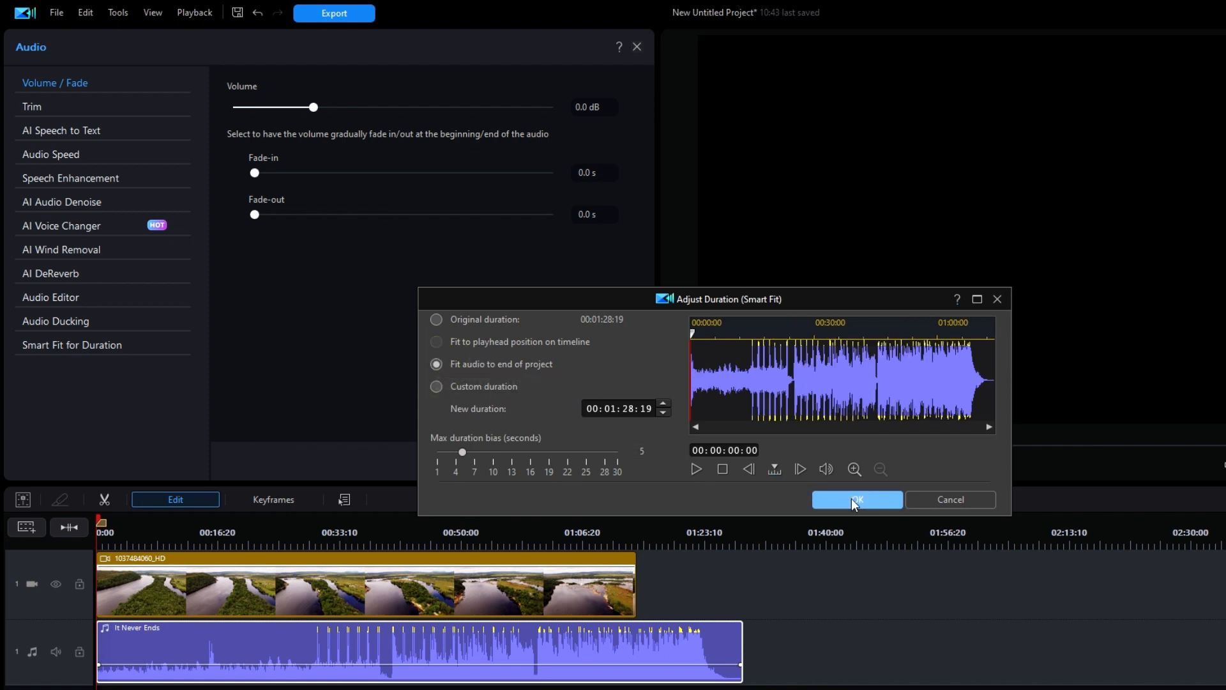
left_click(852, 498)
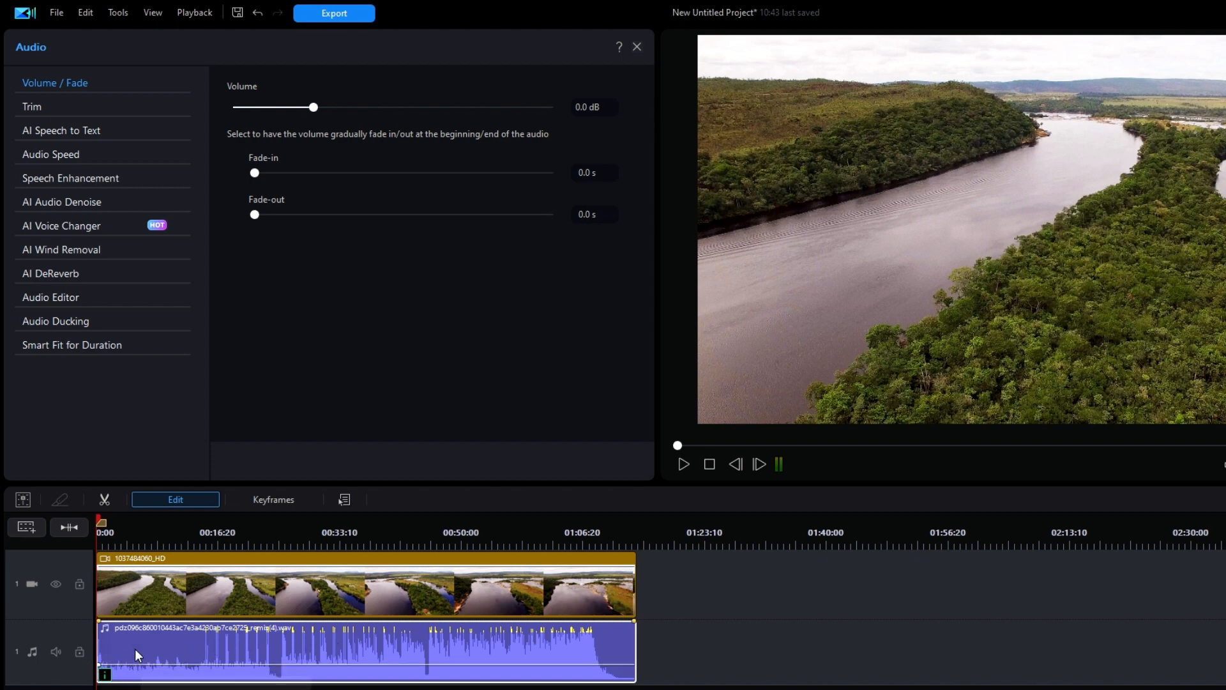
Step: Give the music clip a 10-second fade-in and add a fade-out at the end of the river video clip
left_click_drag(98, 621, 189, 623)
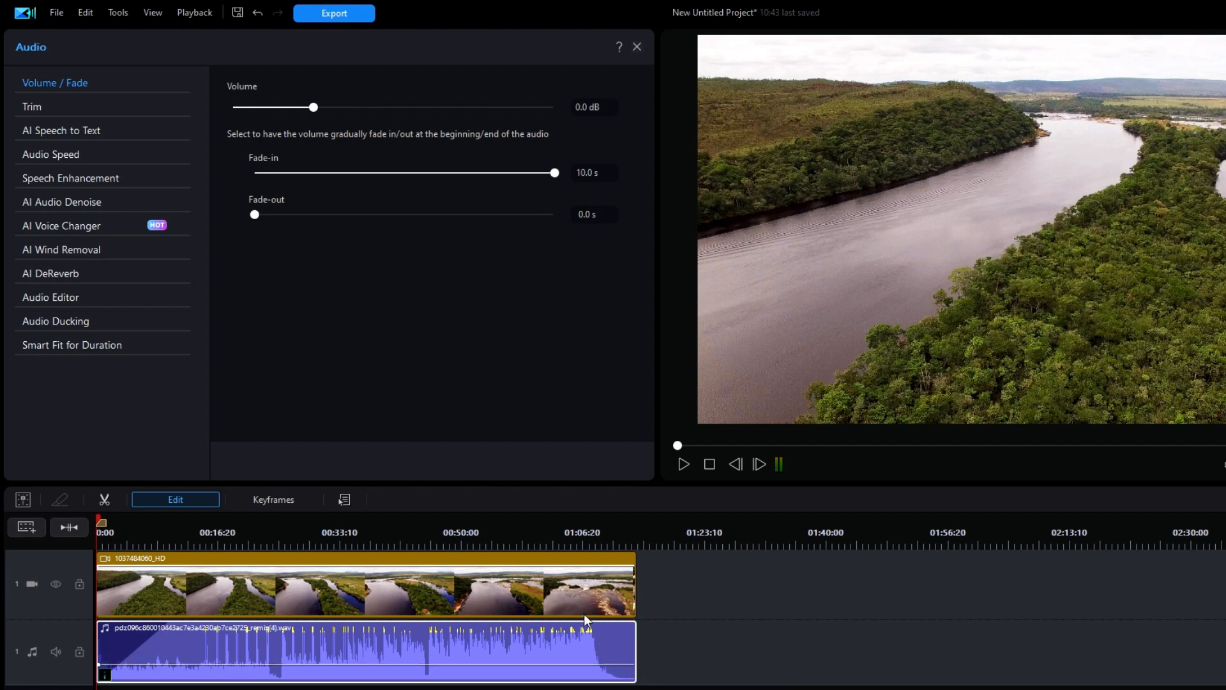
left_click(555, 576)
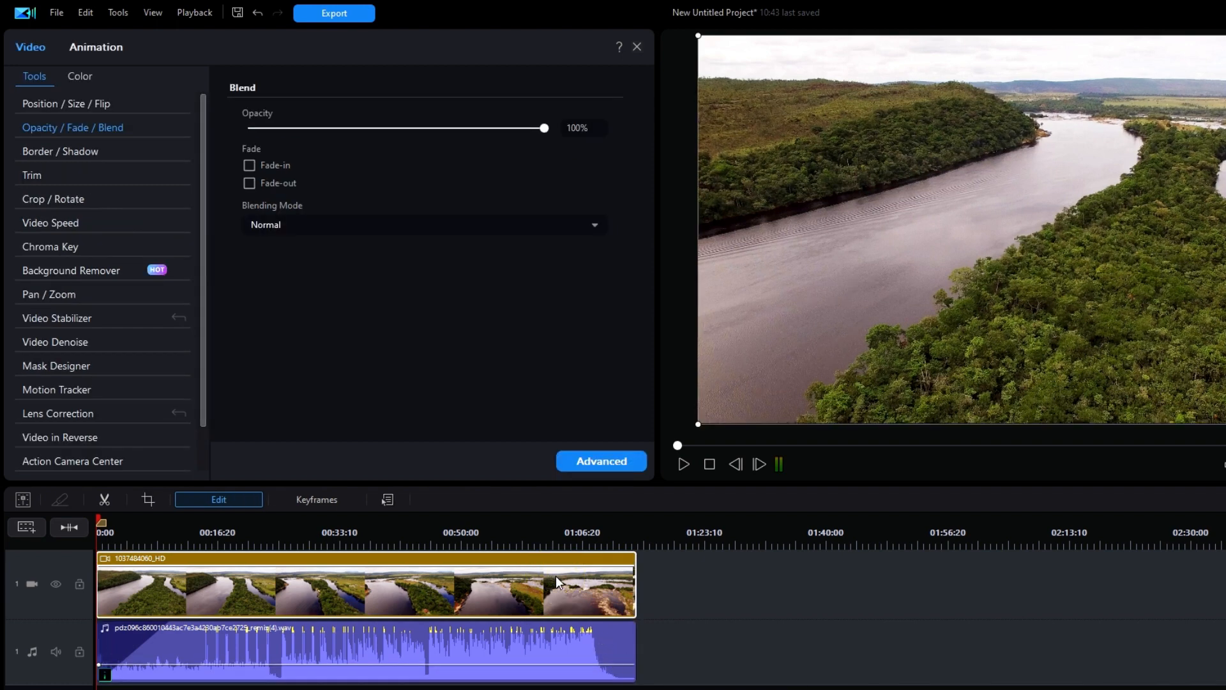
left_click(232, 499)
left_click_drag(630, 564, 596, 557)
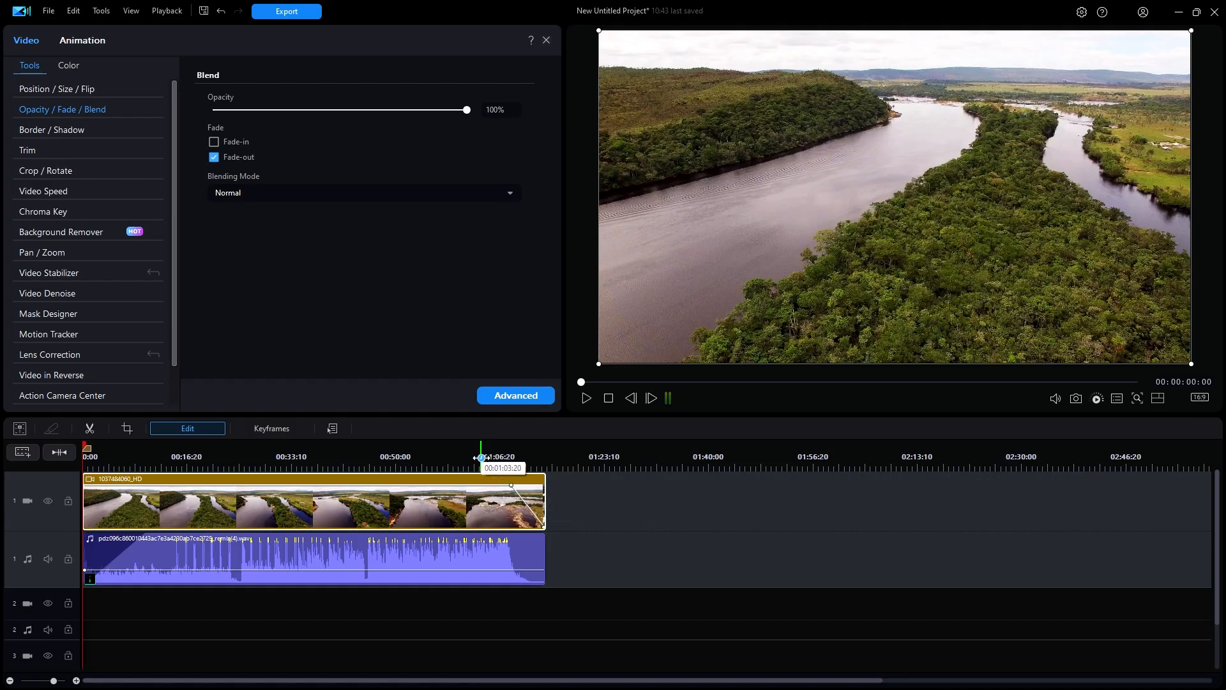
Step: Play the project from about 00:01:04 to its end to check the fade-out, and close the clip's edit settings
left_click(483, 457)
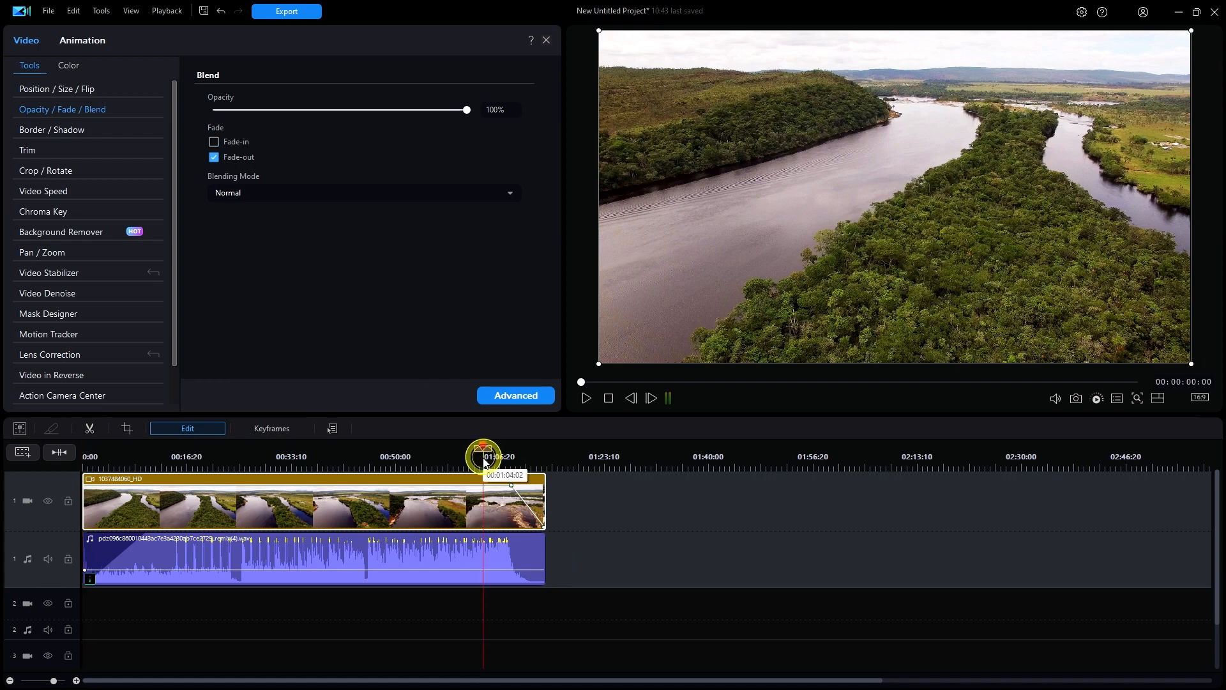
key("space")
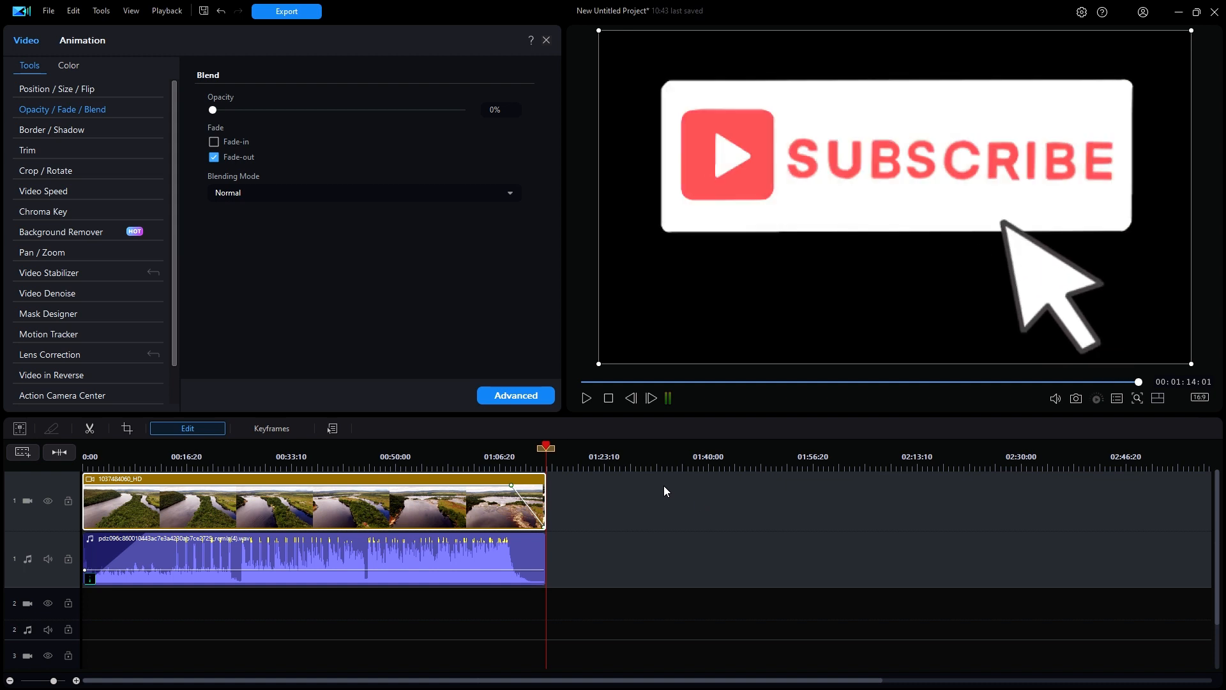
left_click(546, 40)
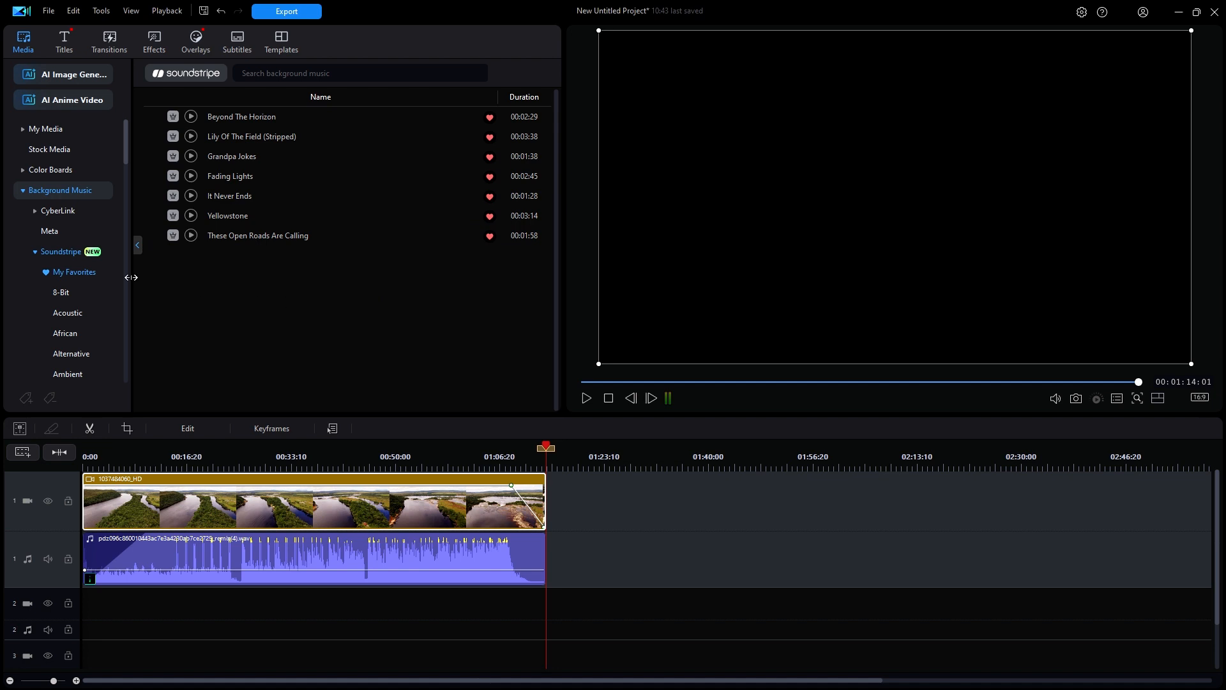
Step: Collapse the Soundstripe and Background Music categories and return the media library to My Media
left_click(36, 253)
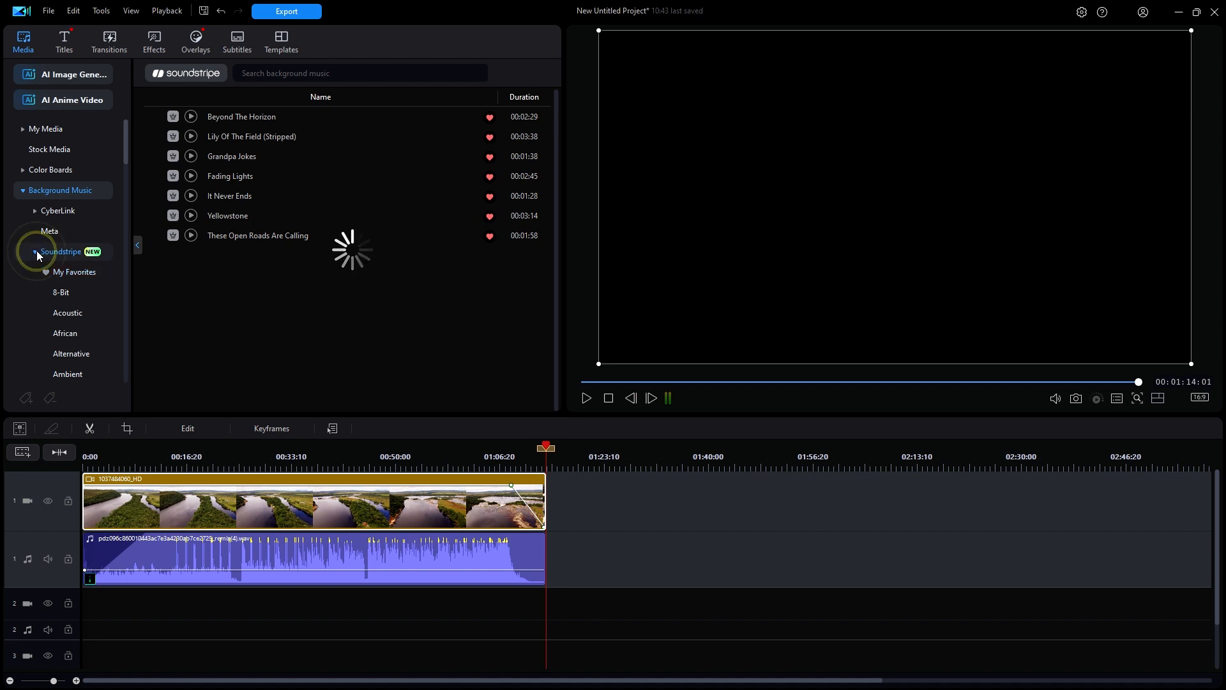
left_click(24, 191)
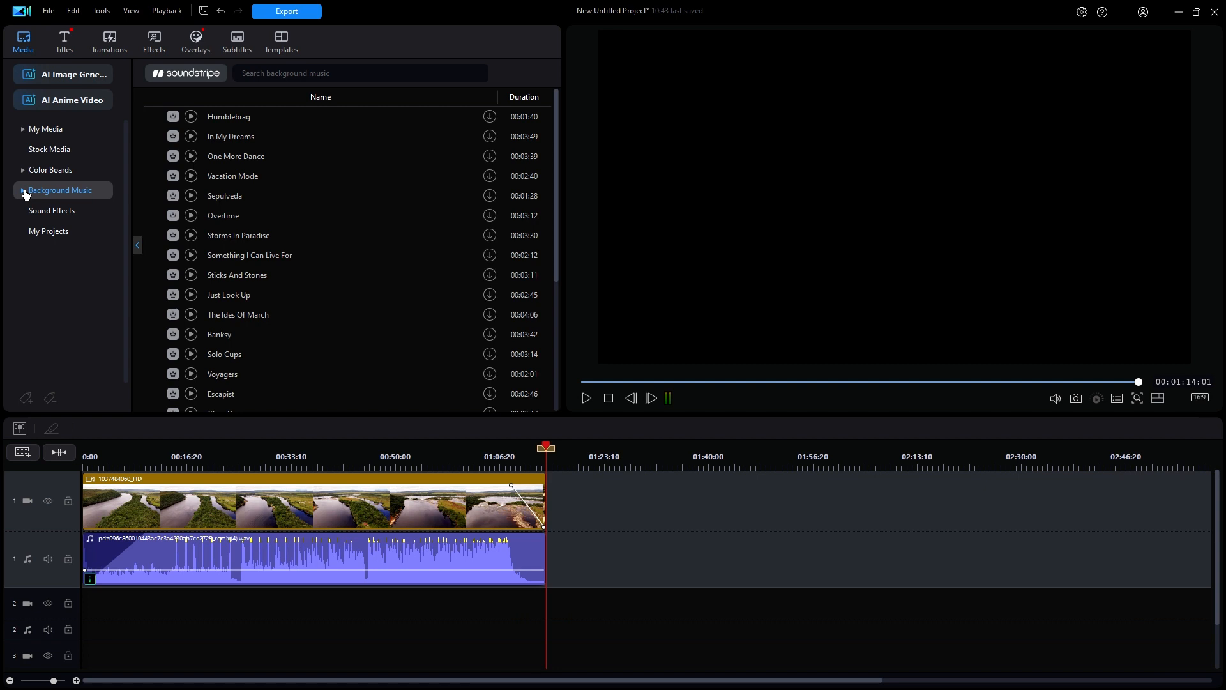
left_click(62, 130)
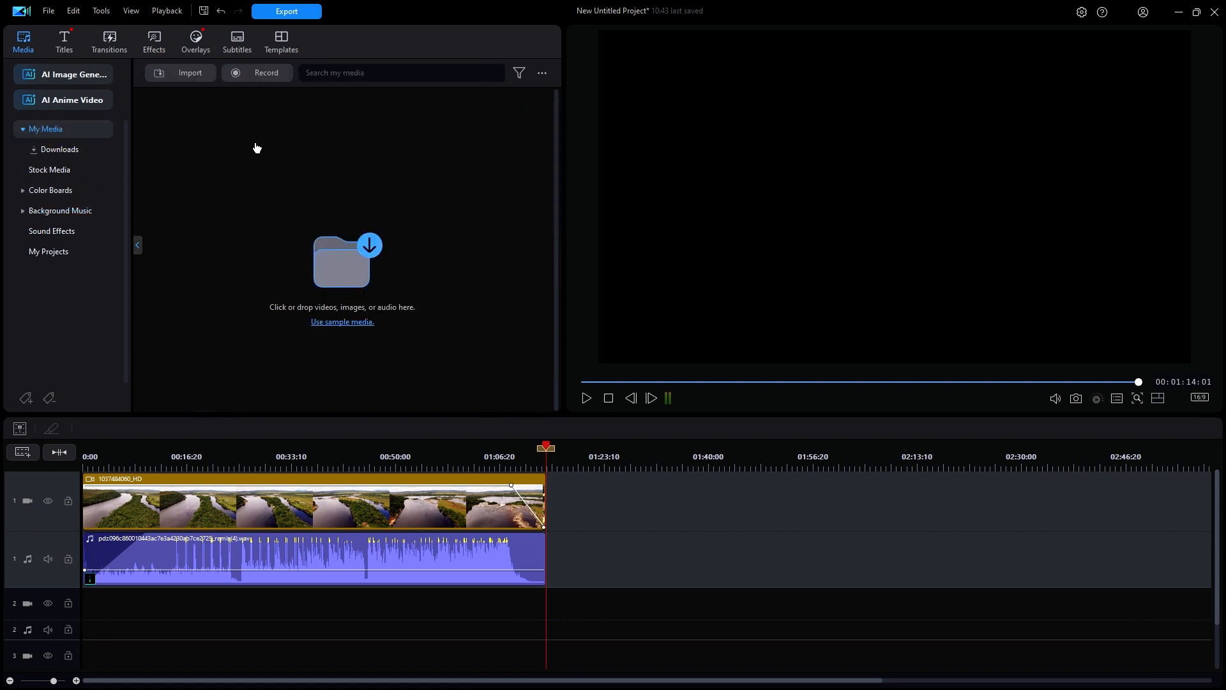
Step: Open the project's export settings and view the Standard 2D format options and the output file path
left_click(312, 16)
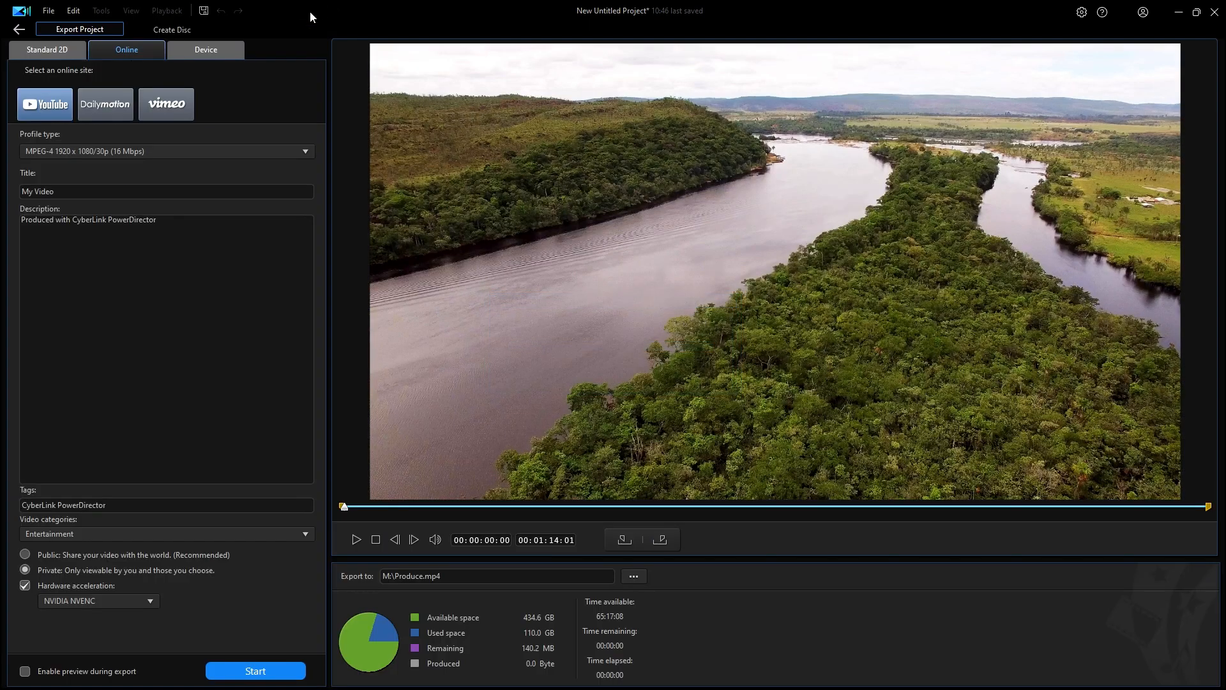
left_click(56, 48)
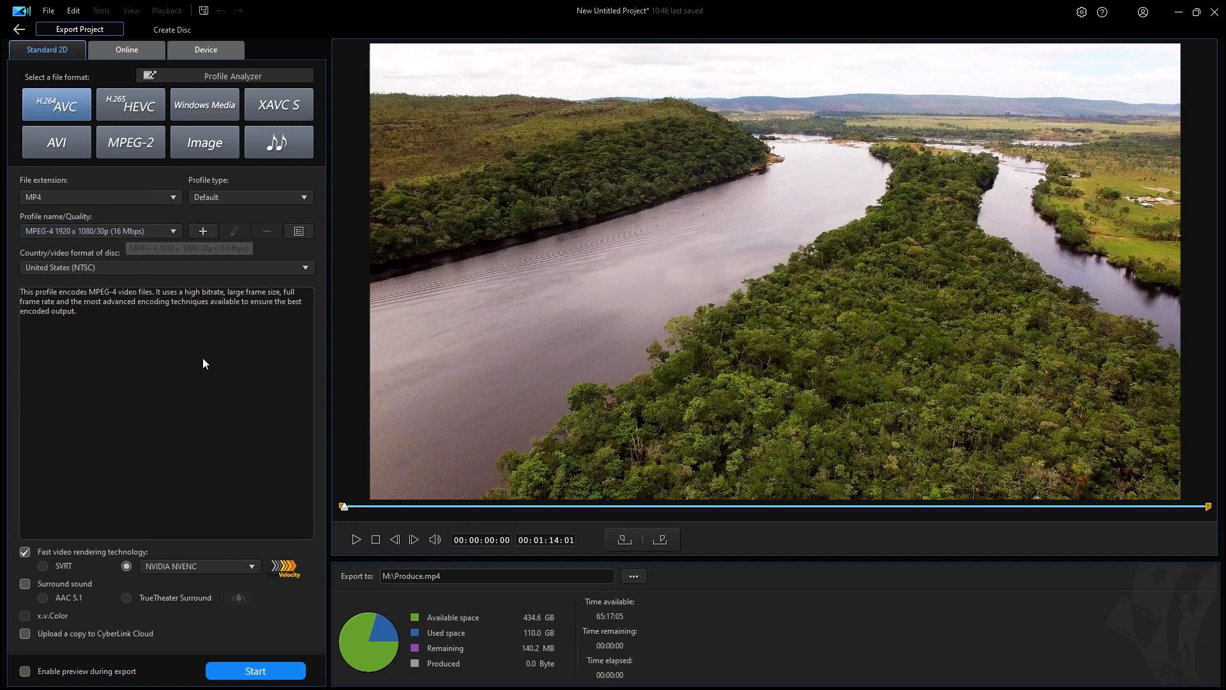
left_click(460, 579)
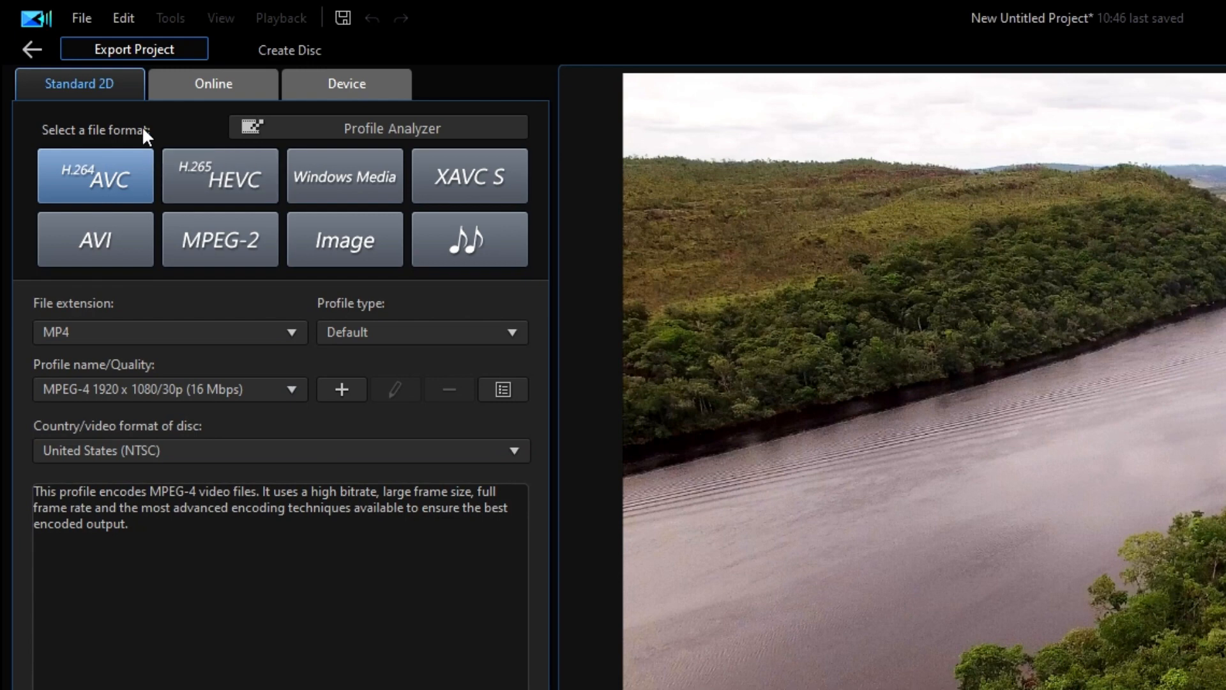
Step: Choose online export to YouTube with the profile MPEG-4 1920 x 1080/30p (16 Mbps)
left_click(228, 86)
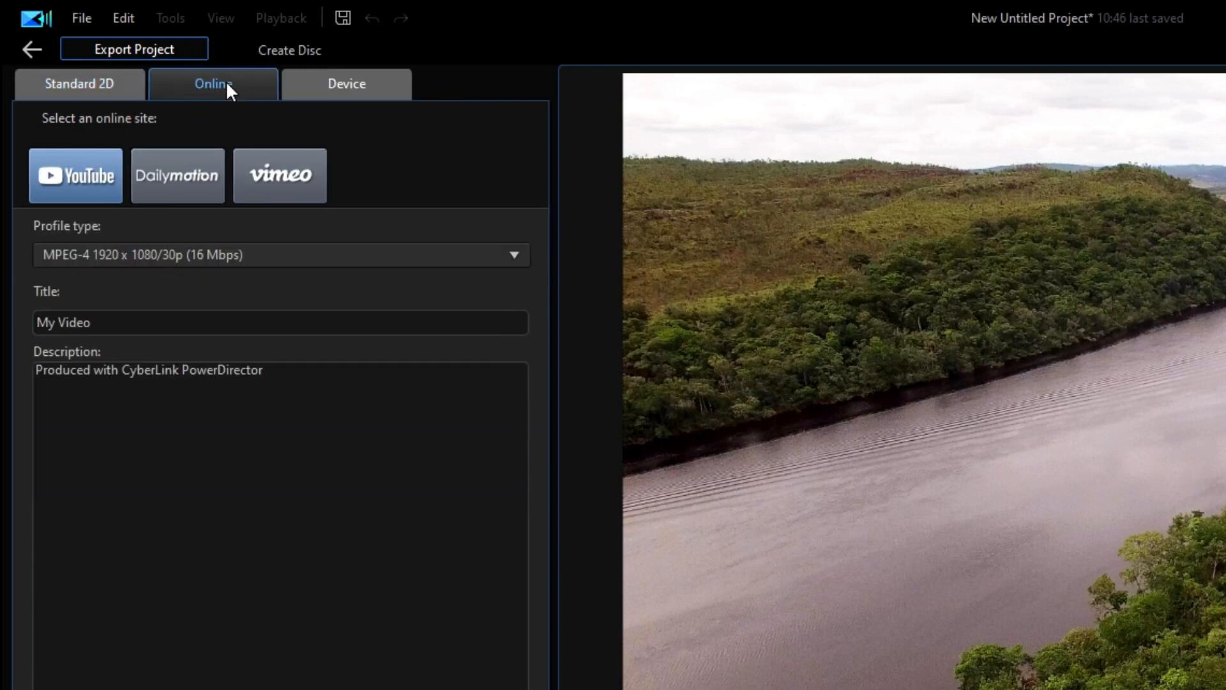
left_click(91, 172)
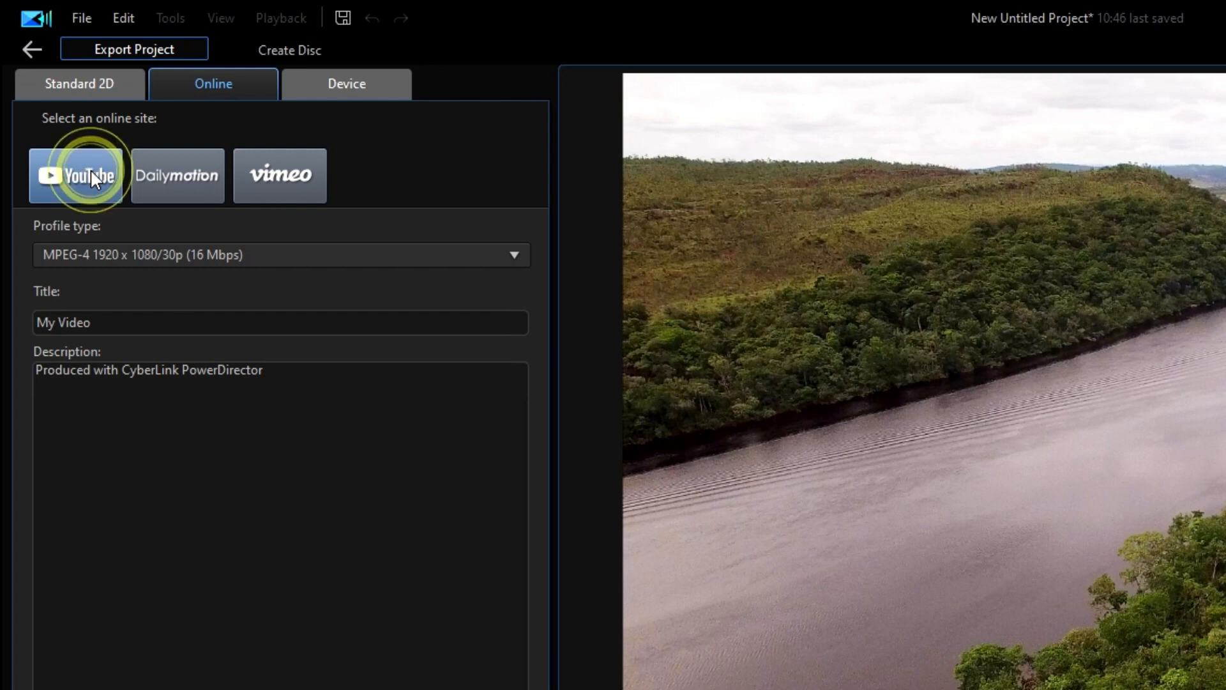
left_click(125, 253)
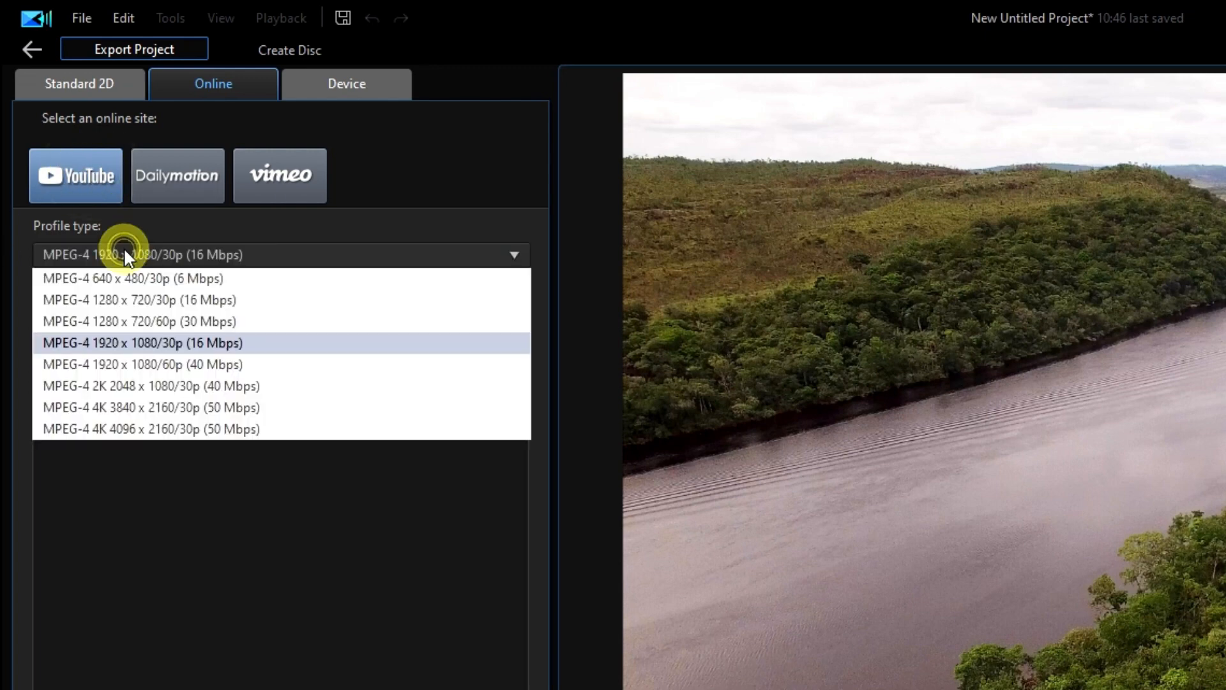
left_click(156, 345)
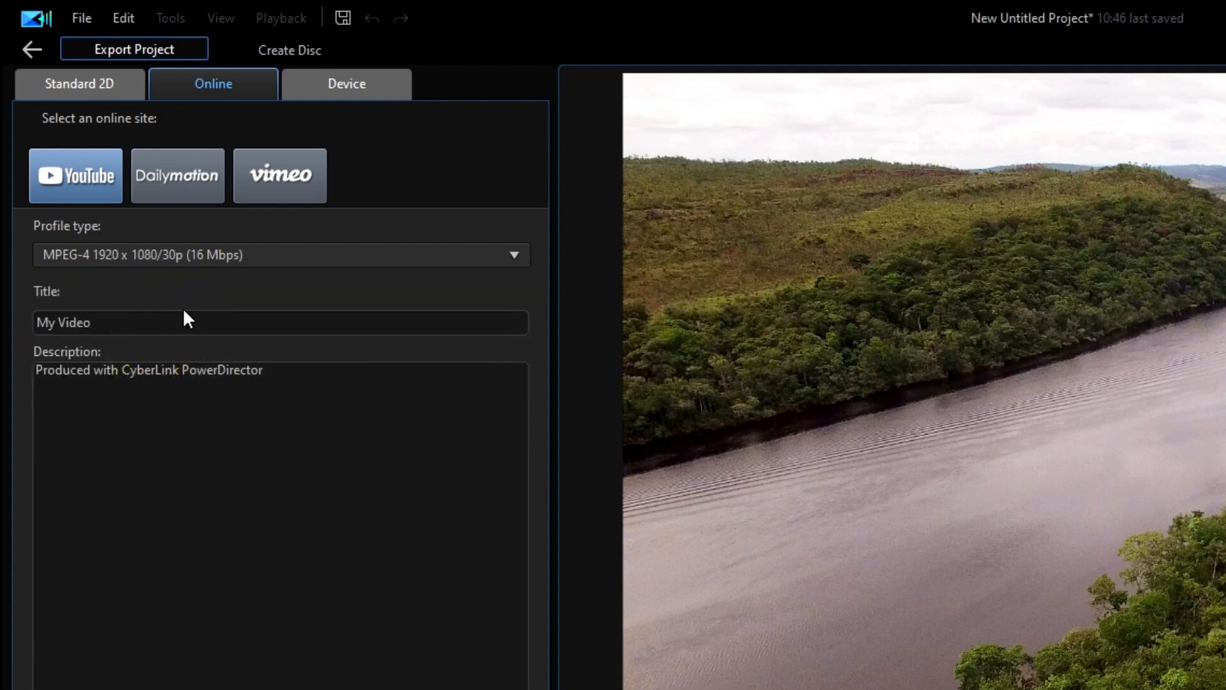
Step: Review the title, description and output path, choosing the Entertainment category and Private visibility for the YouTube upload
left_click(149, 322)
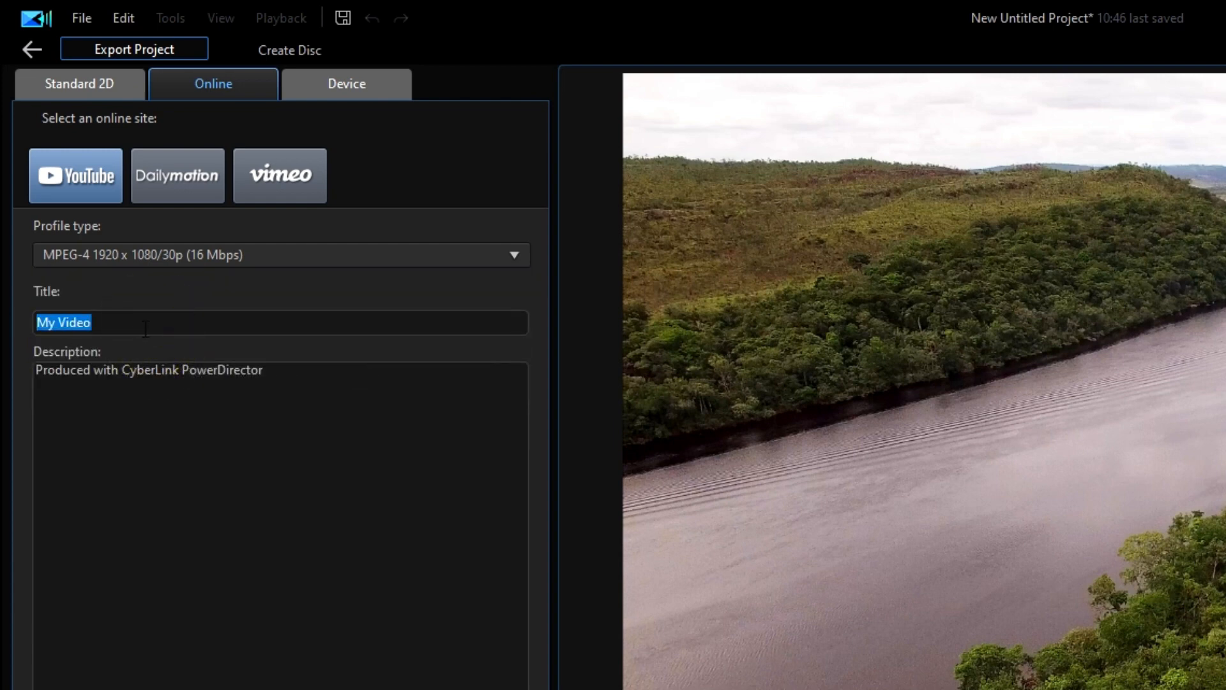
triple_click(298, 372)
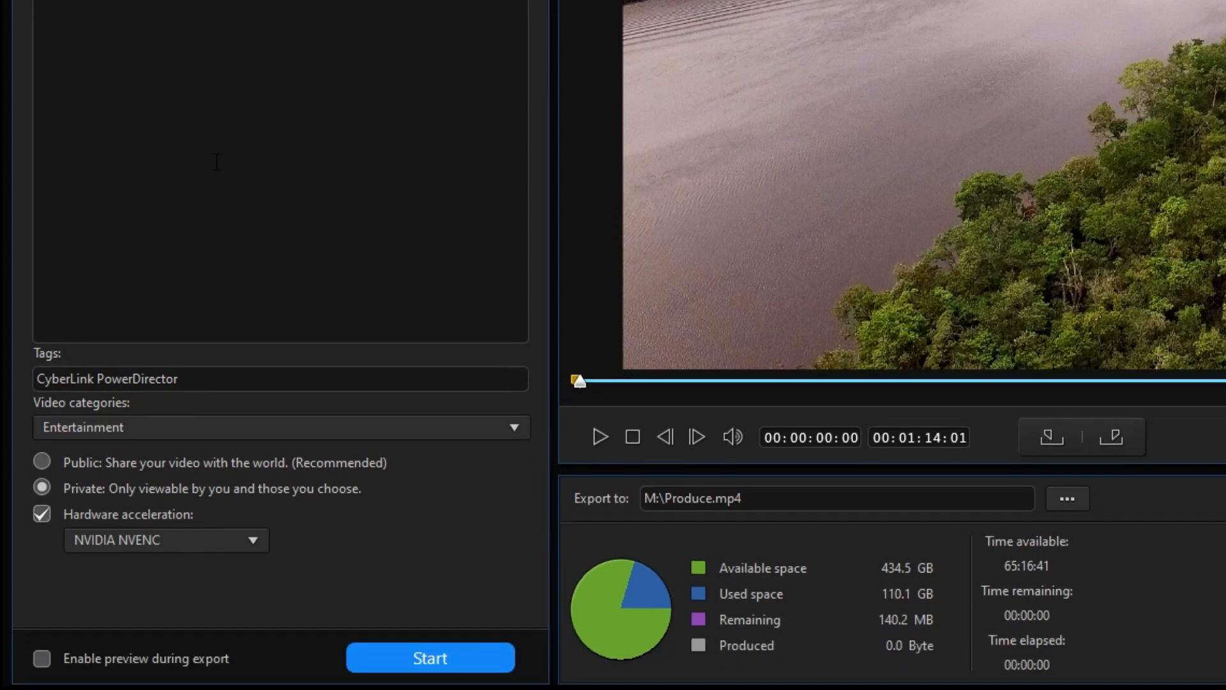
left_click(167, 425)
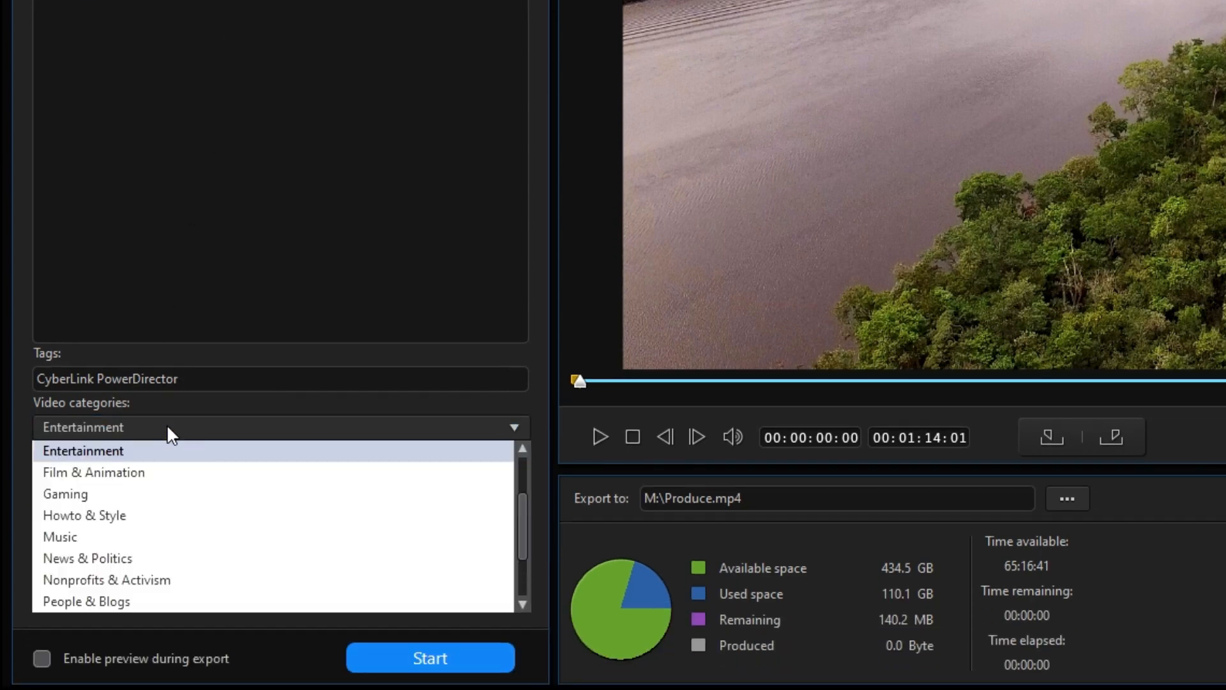
left_click(133, 450)
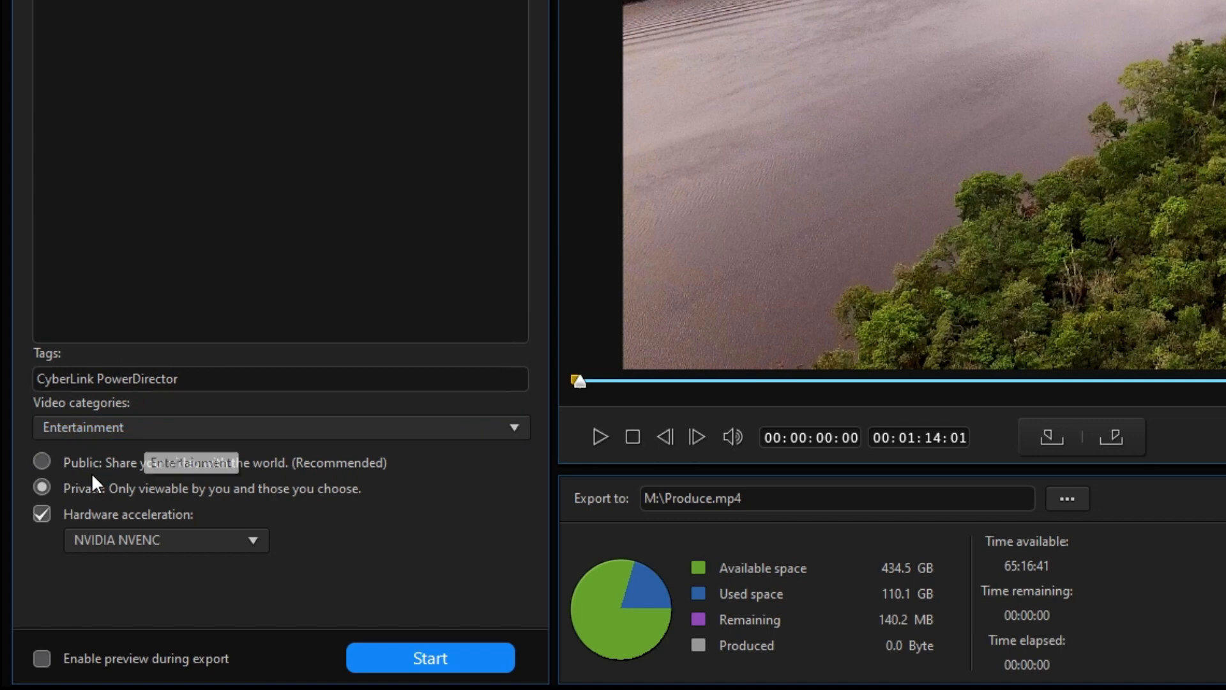
left_click(43, 487)
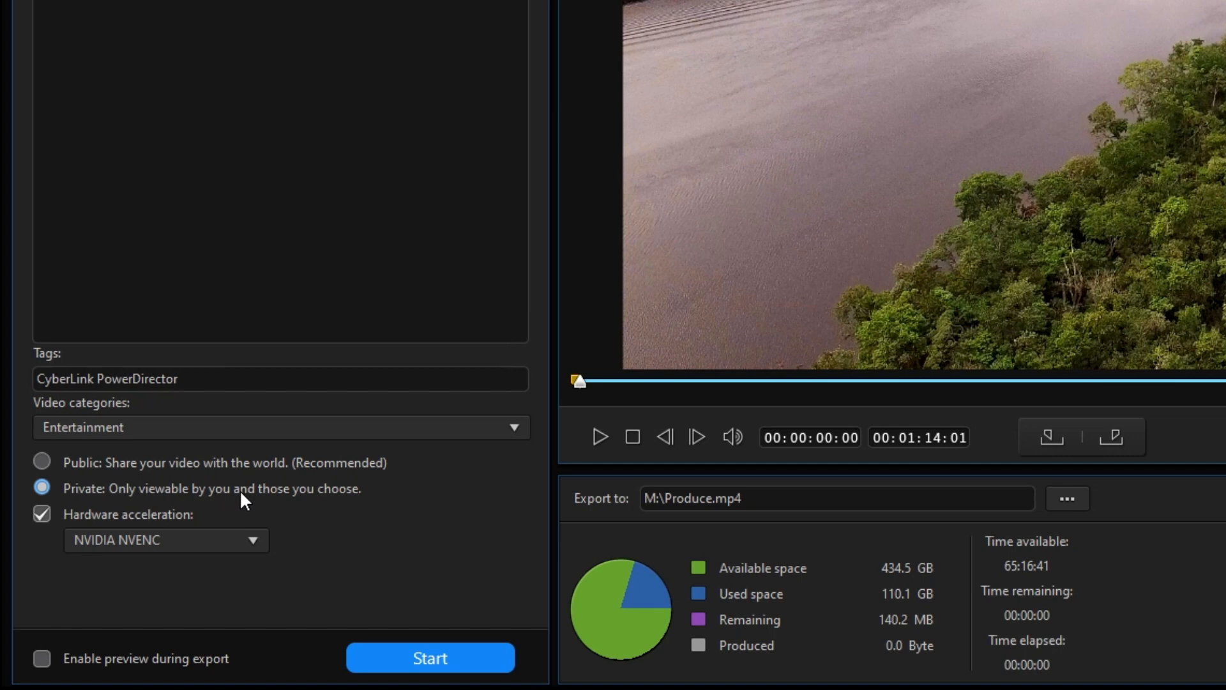
left_click(778, 499)
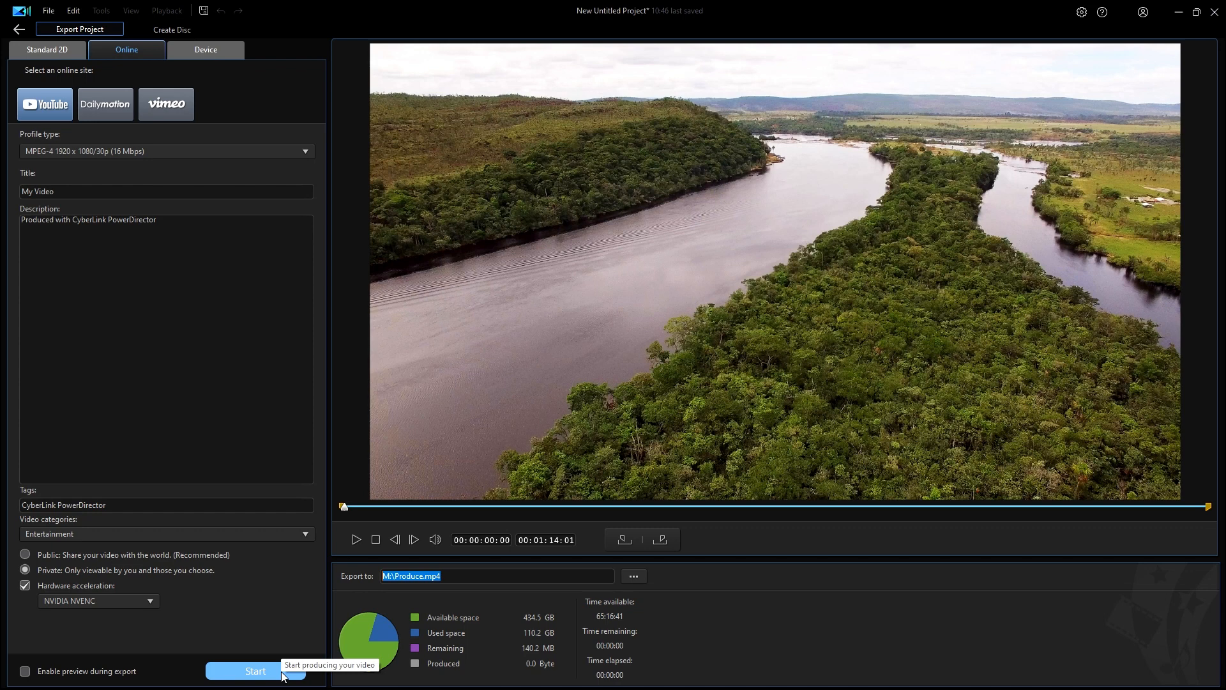
Step: Switch to YouTube Studio in Google Chrome and look through the channel's list of uploaded videos
key("alt+Tab")
key("alt+Tab")
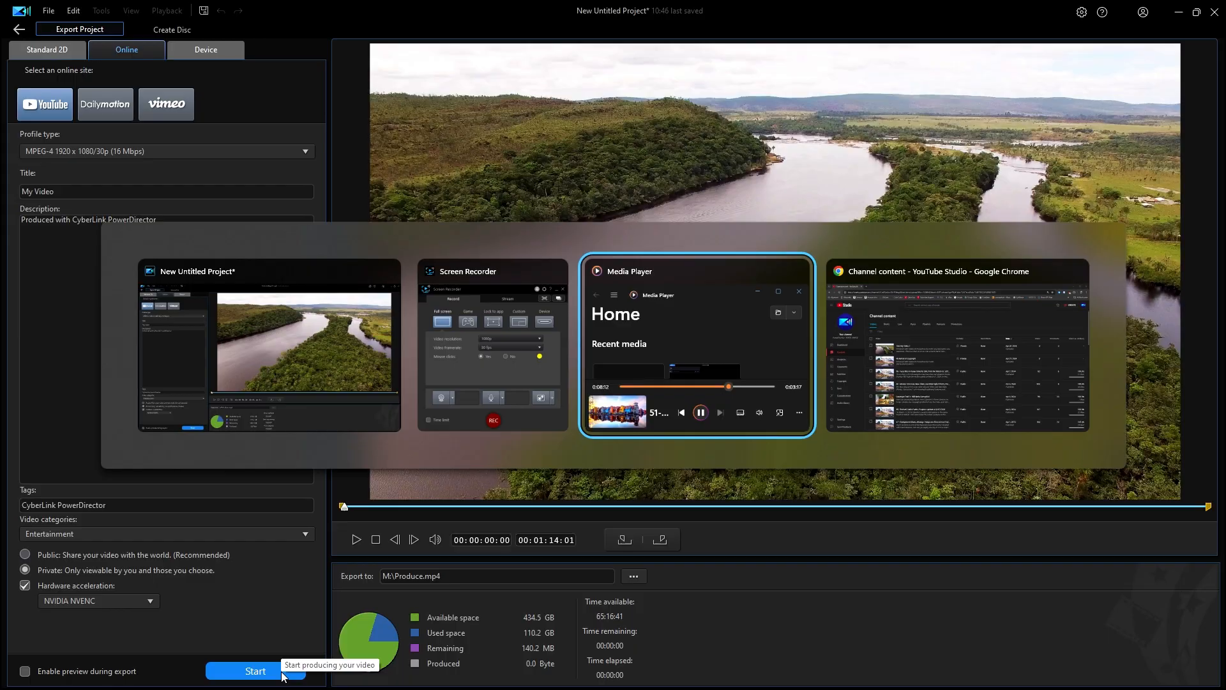
key("alt+Tab")
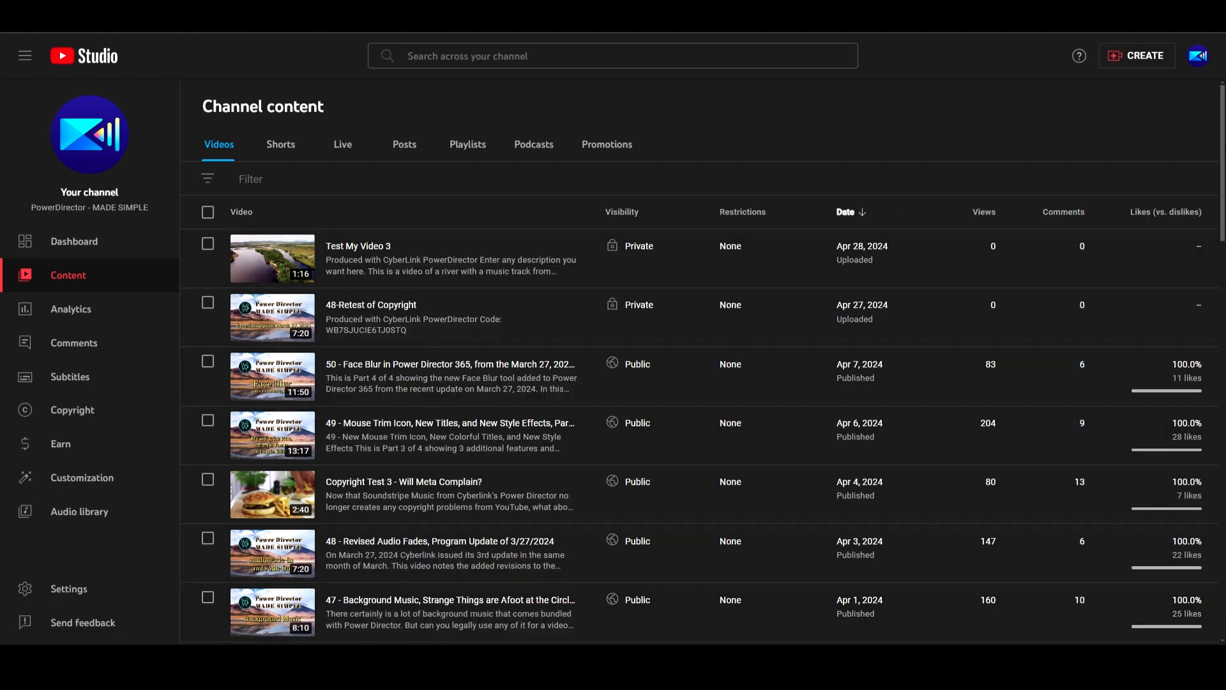
scroll(1223, 138, "down", 8)
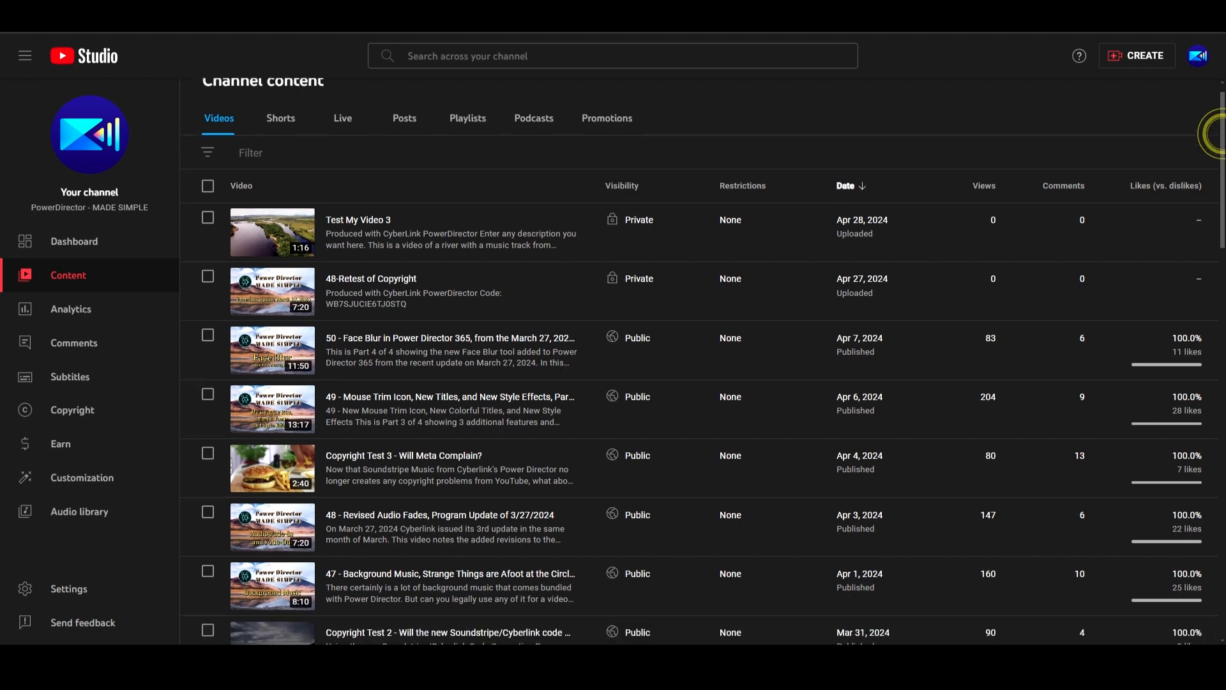
scroll(705, 418, "down", 8)
scroll(705, 418, "up", 10)
scroll(1211, 80, "up", 5)
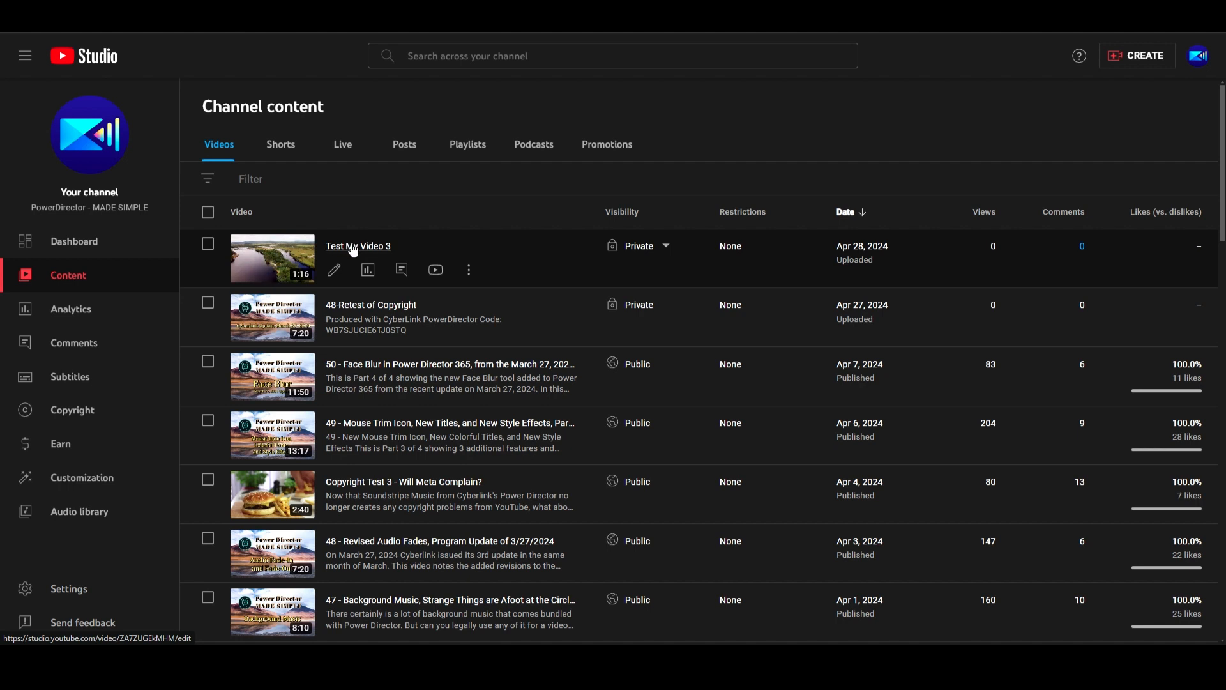
Step: Open the details of Test My Video 3 and examine the Soundstripe code in the description, the thumbnails and the audience setting
left_click(335, 270)
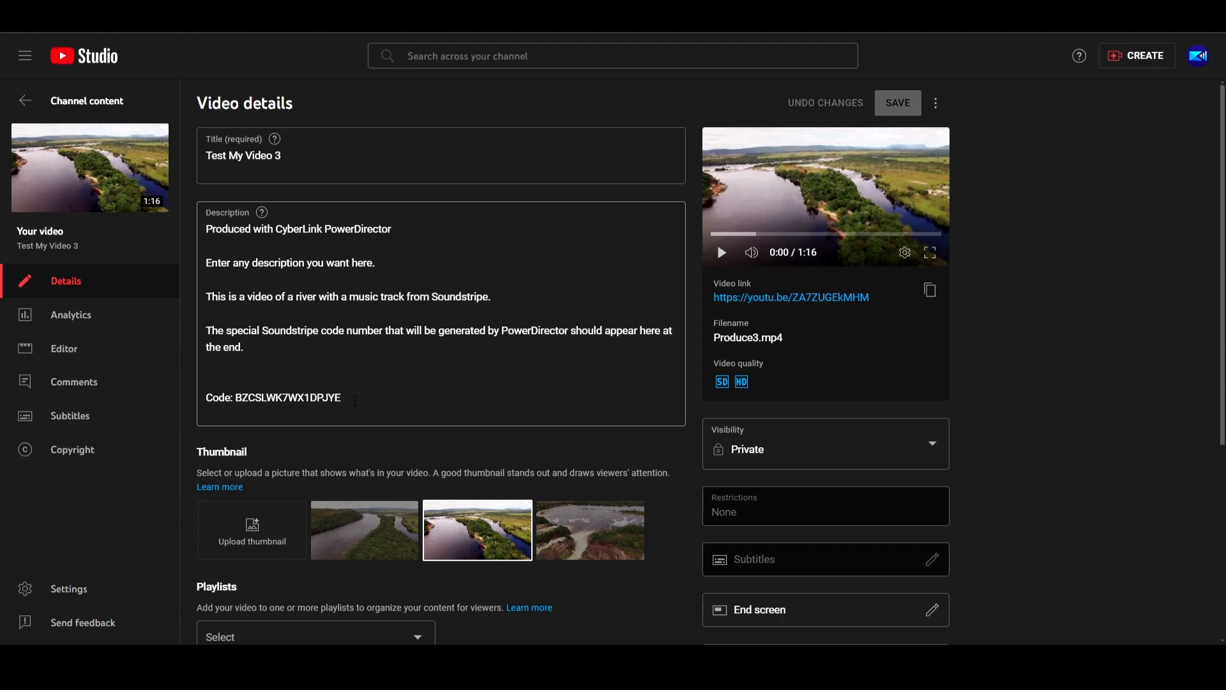
left_click_drag(351, 397, 205, 397)
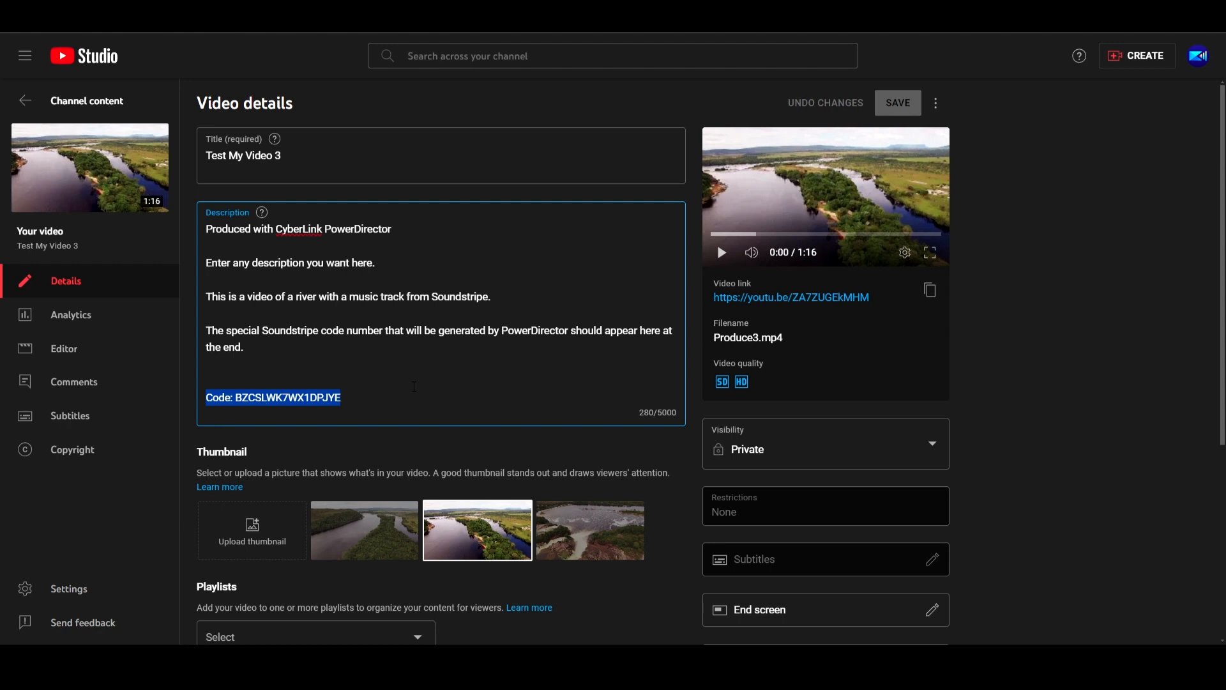
scroll(414, 387, "down", 4)
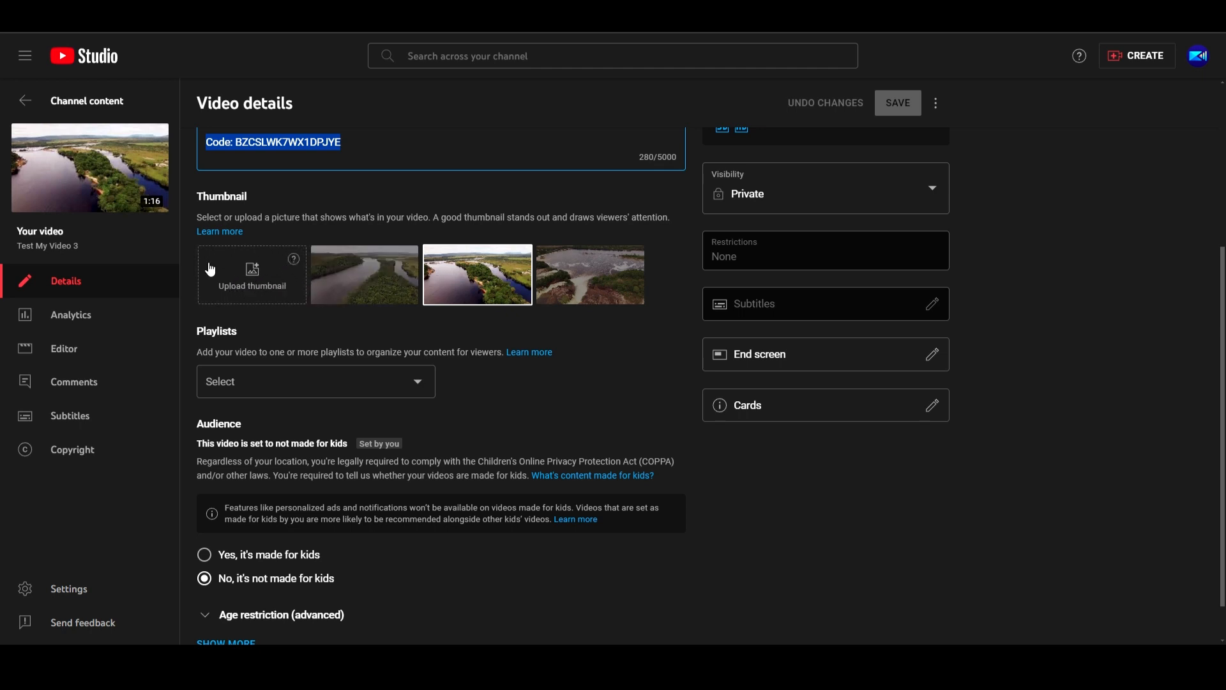
mouse_move(296, 264)
scroll(285, 338, "down", 1)
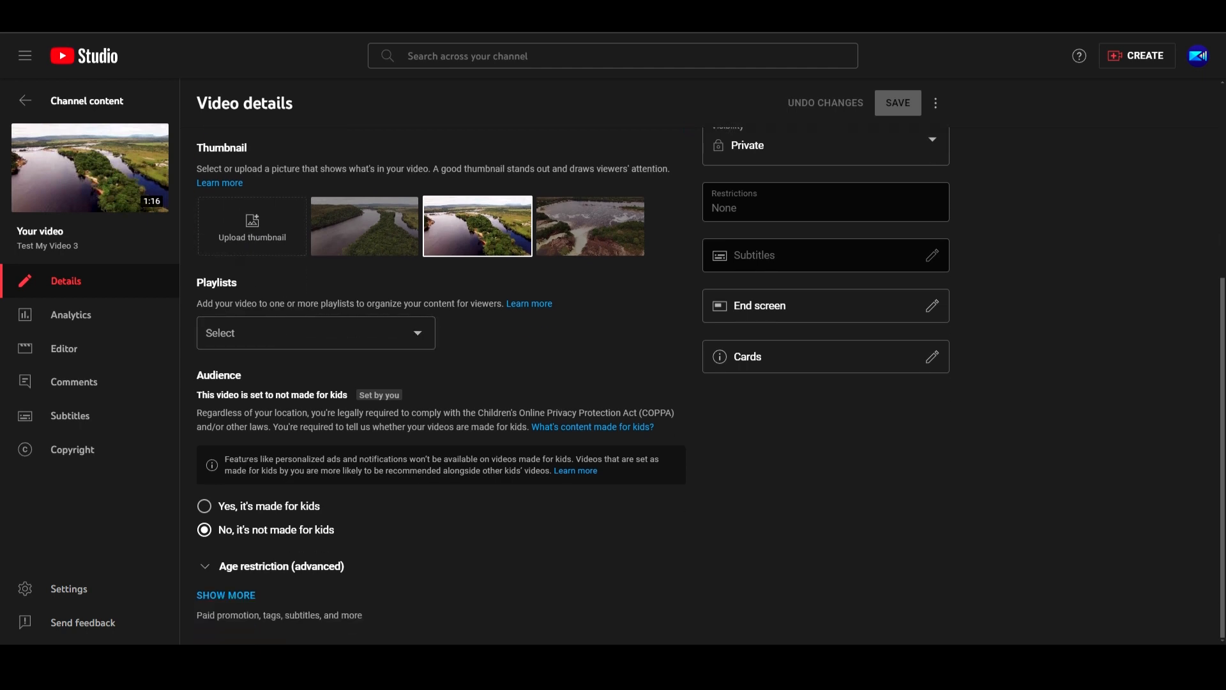
Step: Show the additional video details, add the tag "Direct Upload from Power Director", and save the changes
left_click(235, 595)
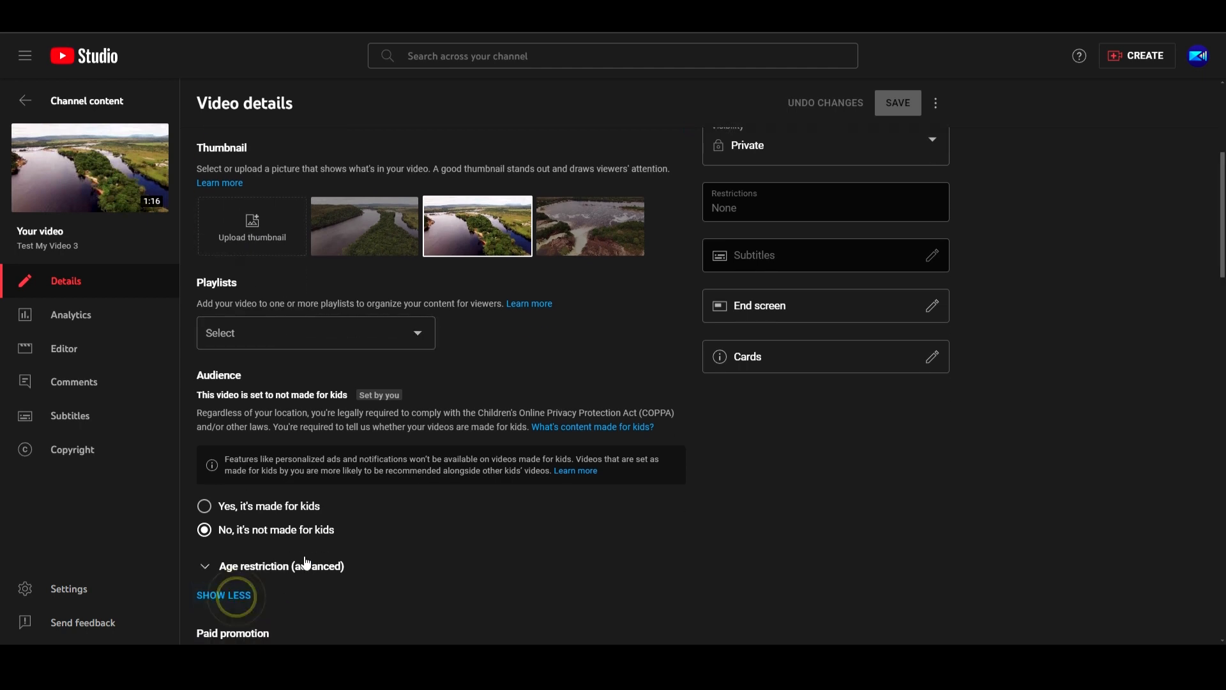
scroll(319, 507, "down", 1)
scroll(320, 507, "down", 10)
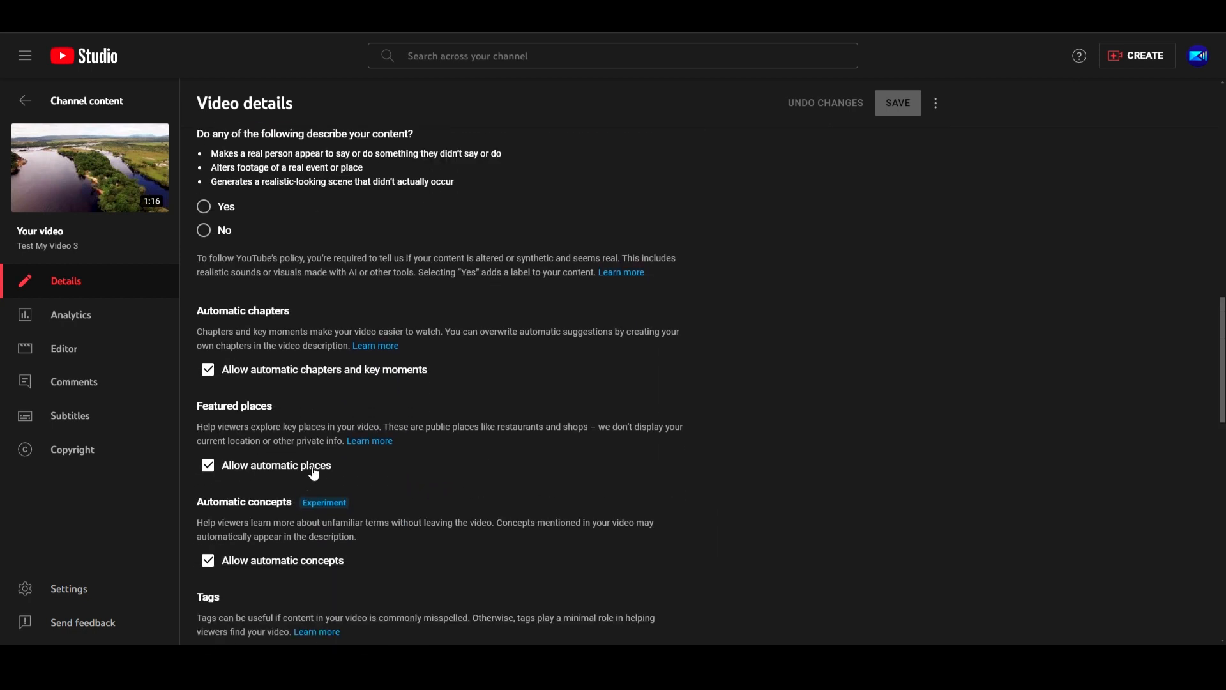
scroll(326, 460, "down", 5)
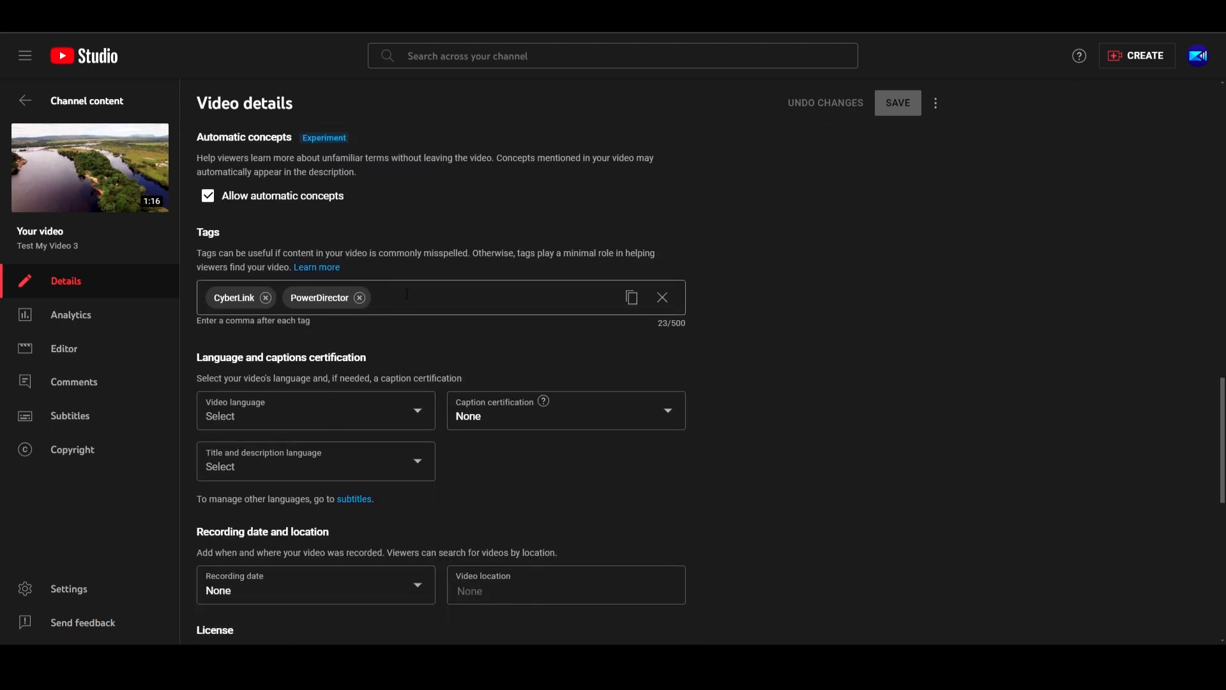
left_click(407, 293)
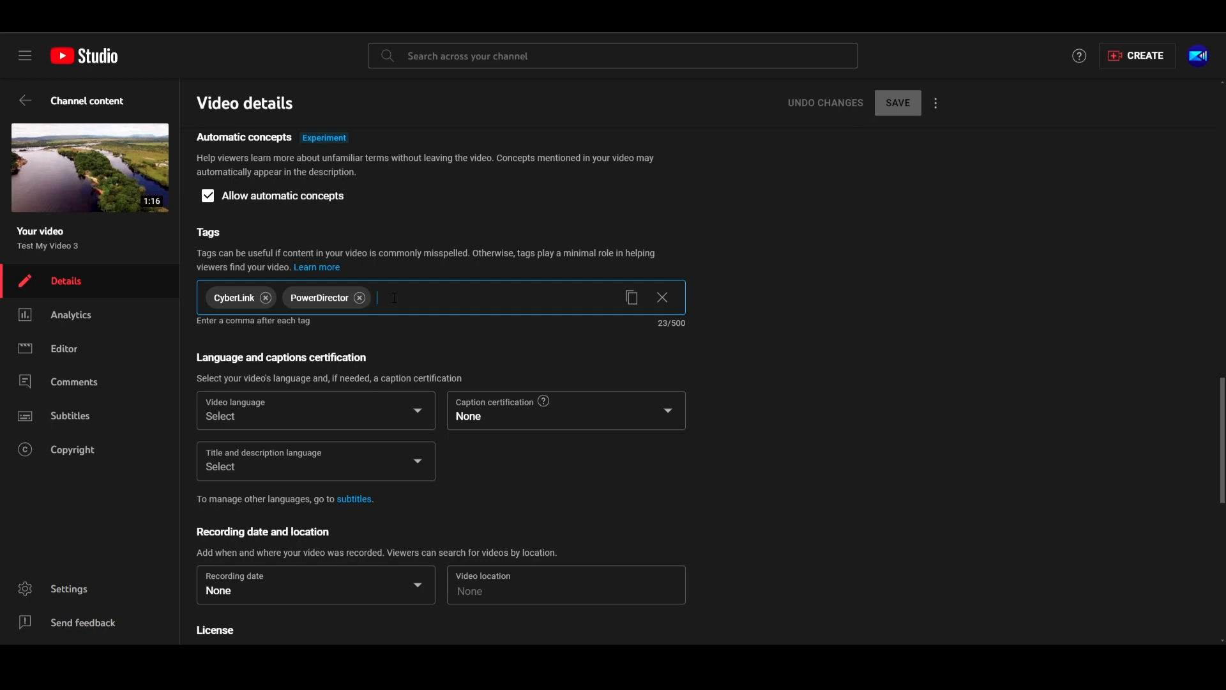
type("Direct Upload from Power Dir")
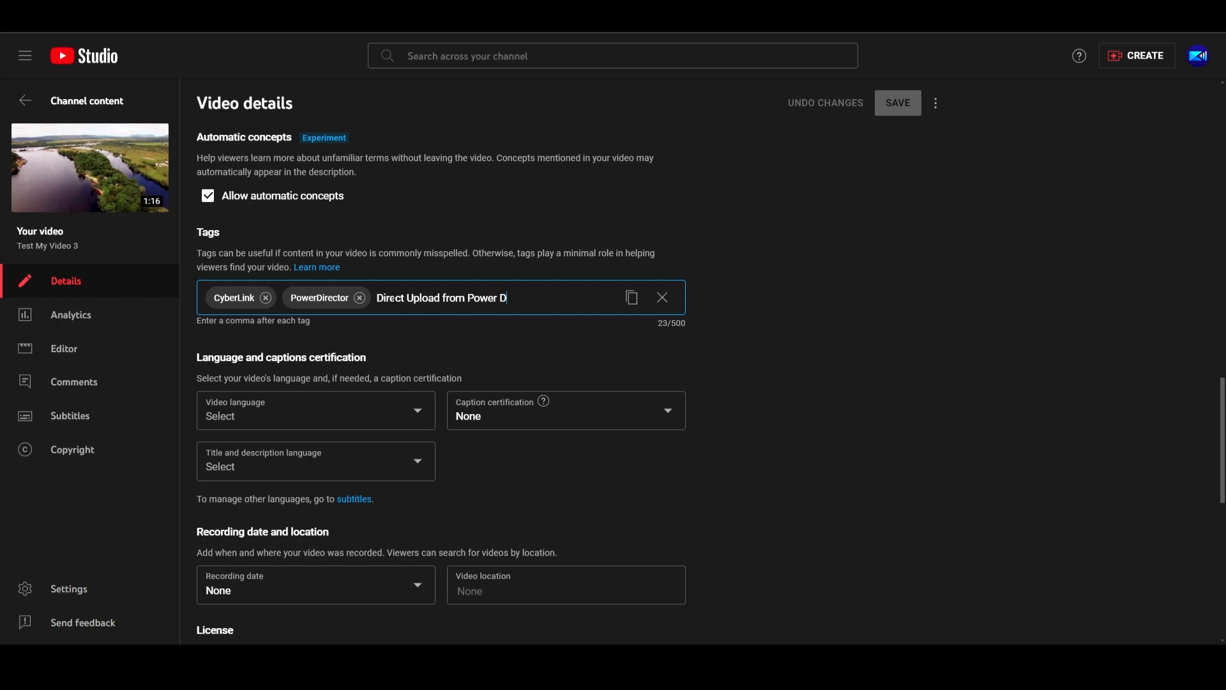
type("ector")
left_click(740, 305)
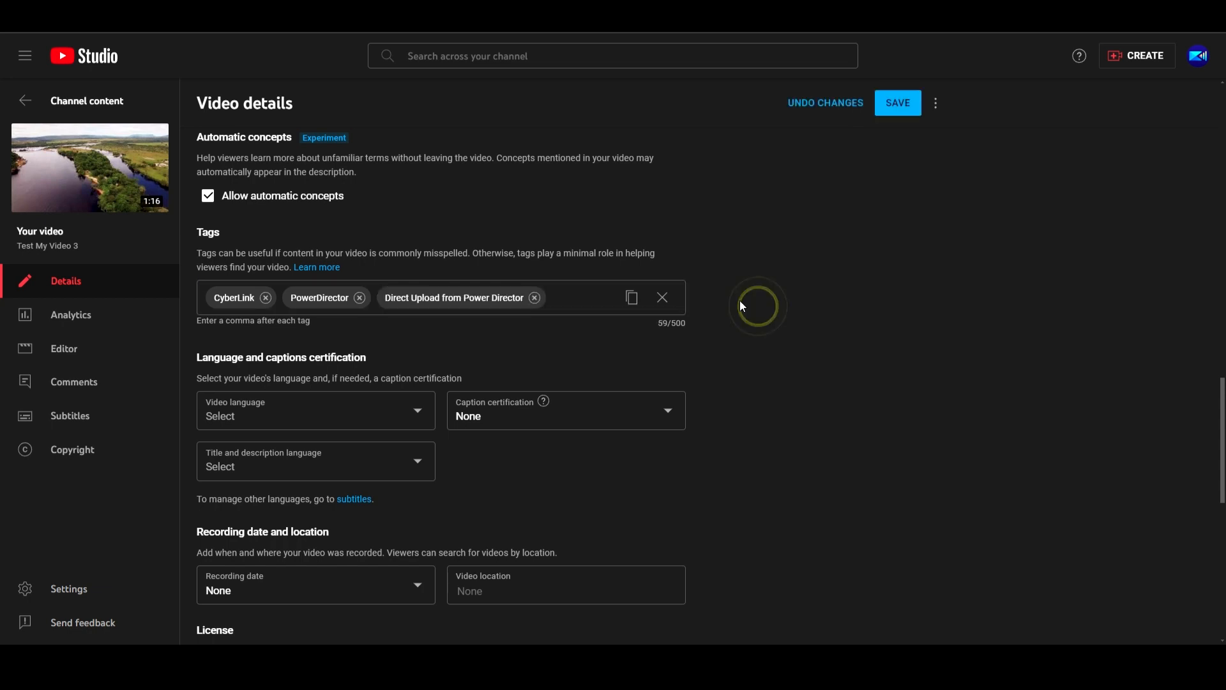
left_click(906, 104)
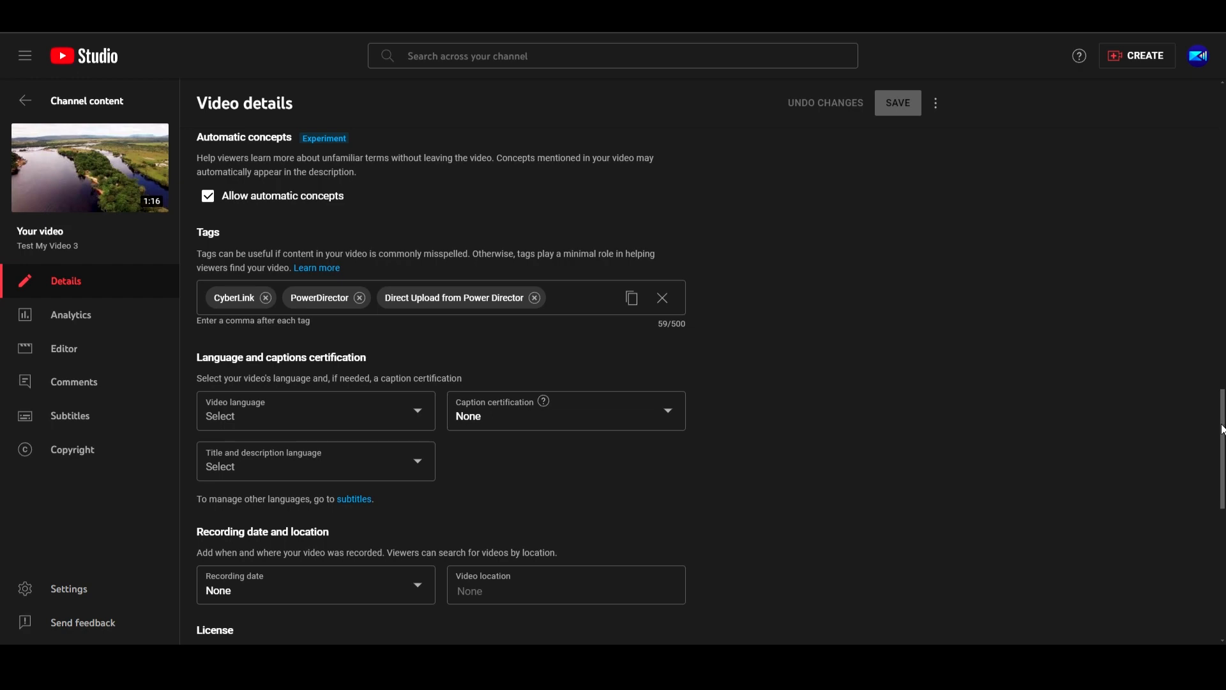
Step: Highlight the video link of Test My Video 3, and switch back to PowerDirector's export settings
scroll(1223, 429, "up", 15)
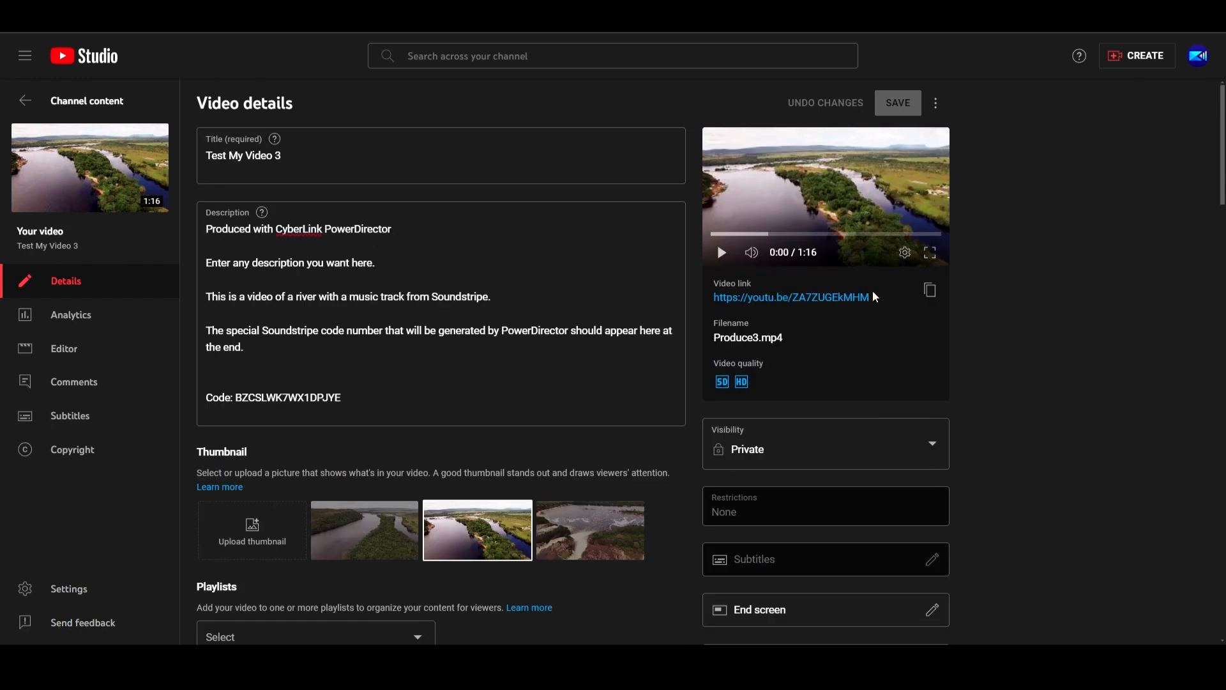
left_click_drag(875, 295, 714, 297)
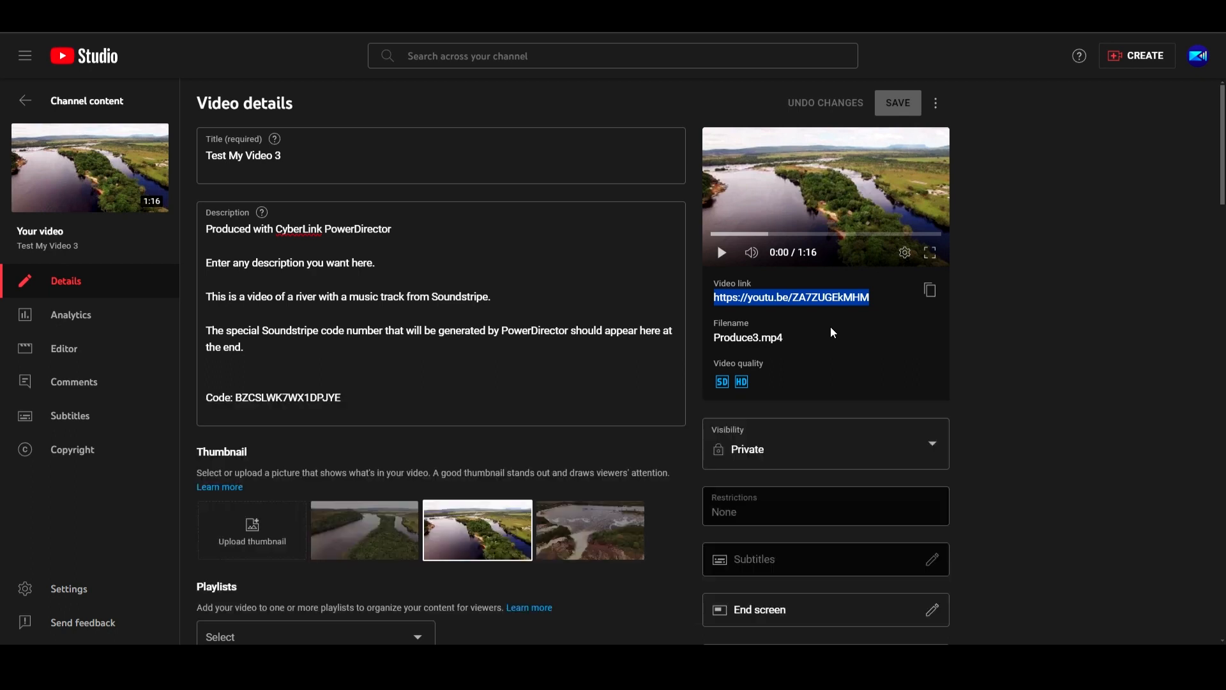
key("alt+Tab")
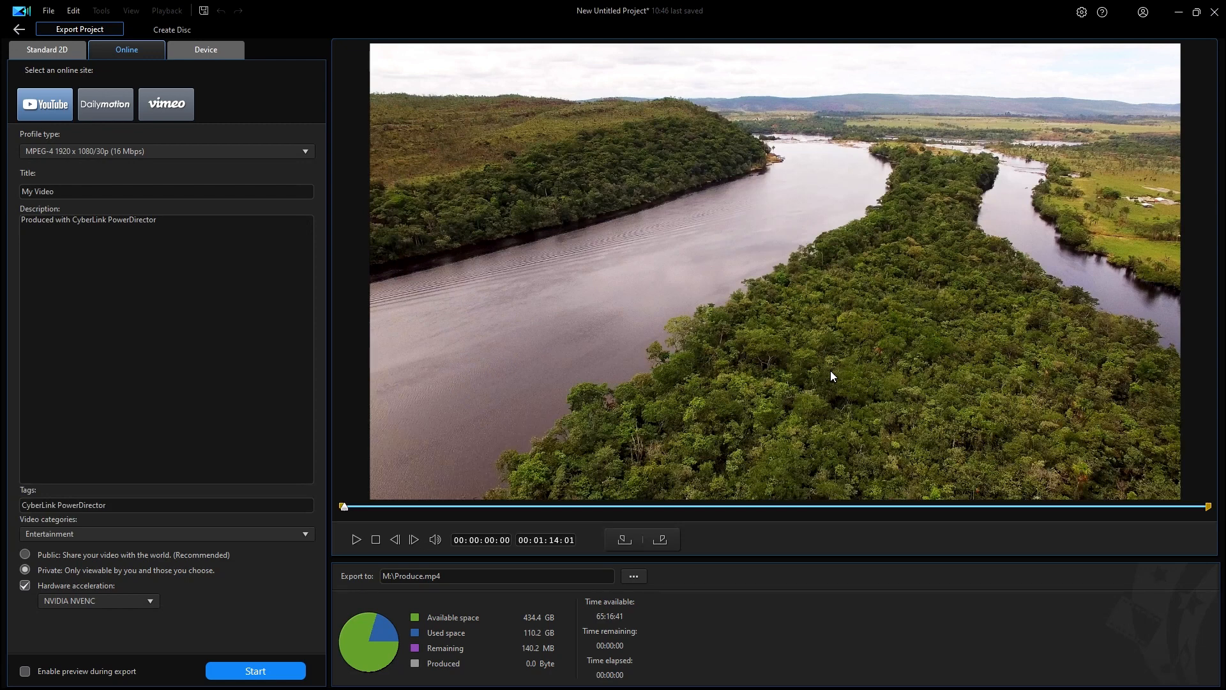